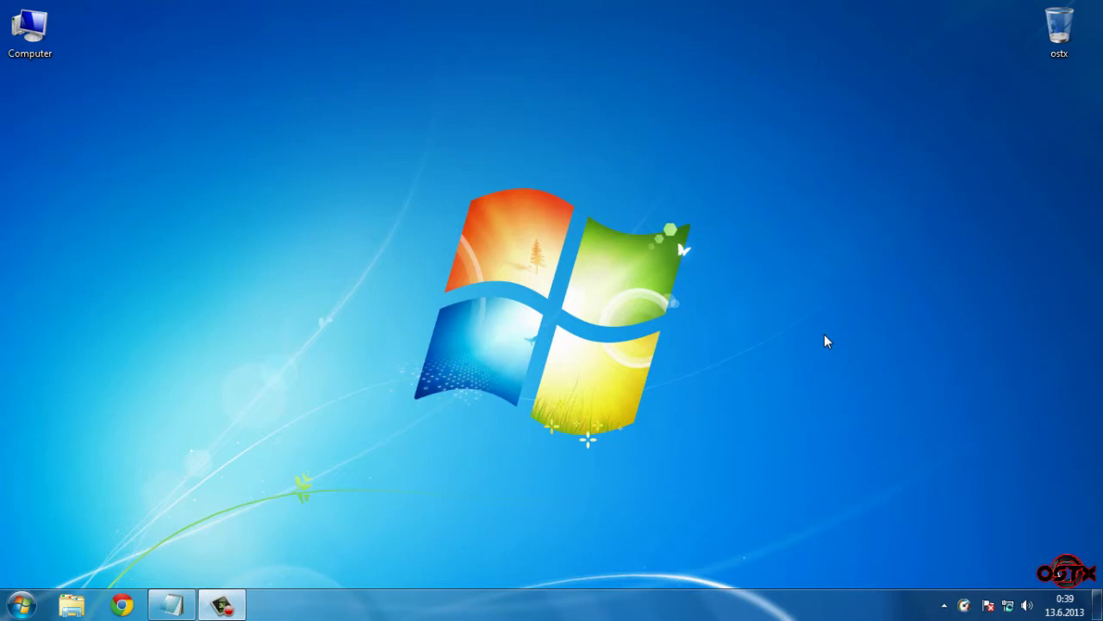
- Review the Notepad list of cleanup tools, highlighting the CCleaner and AVG PC Tuneup entries, and minimize the note
{"action": "left_click", "coordinate": [171, 605]}
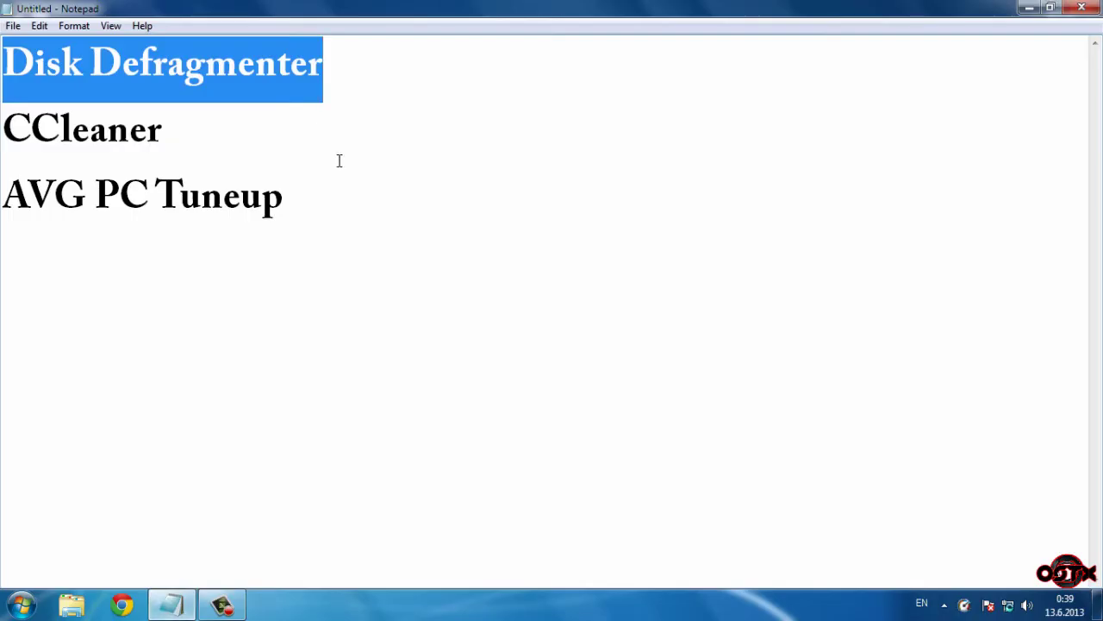
{"action": "left_click", "coordinate": [234, 146]}
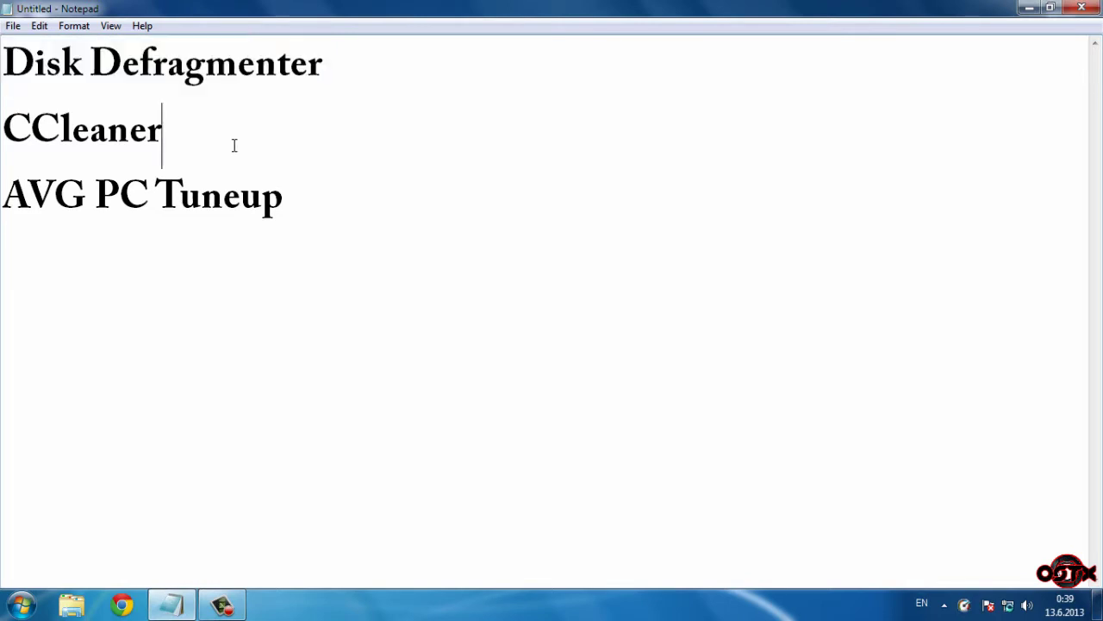
{"action": "key", "text": "shift+Home"}
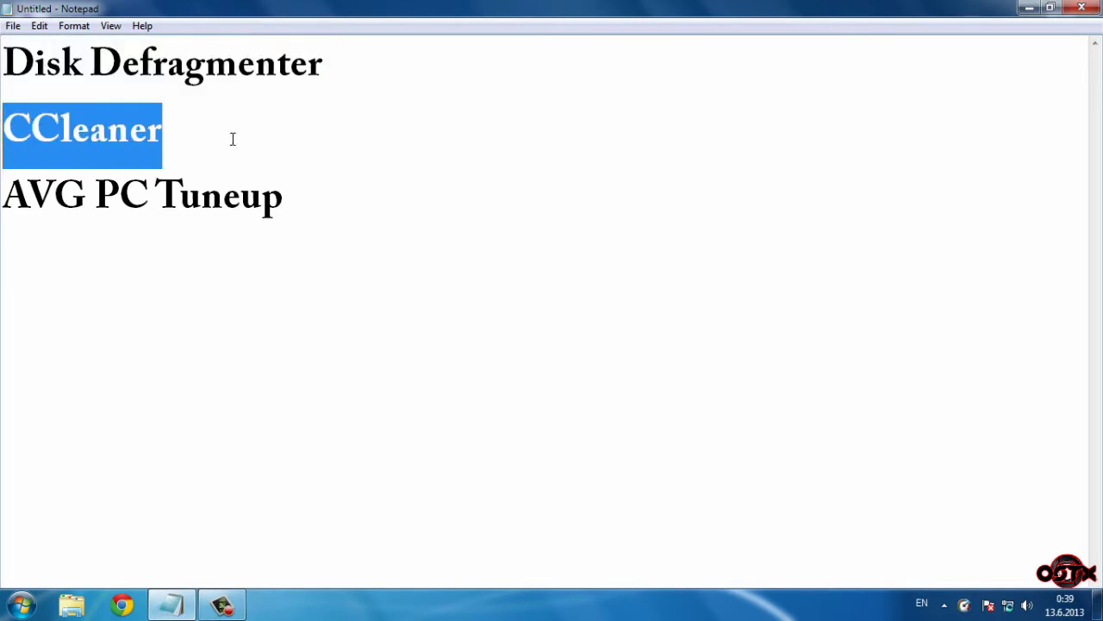
{"action": "left_click", "coordinate": [307, 190]}
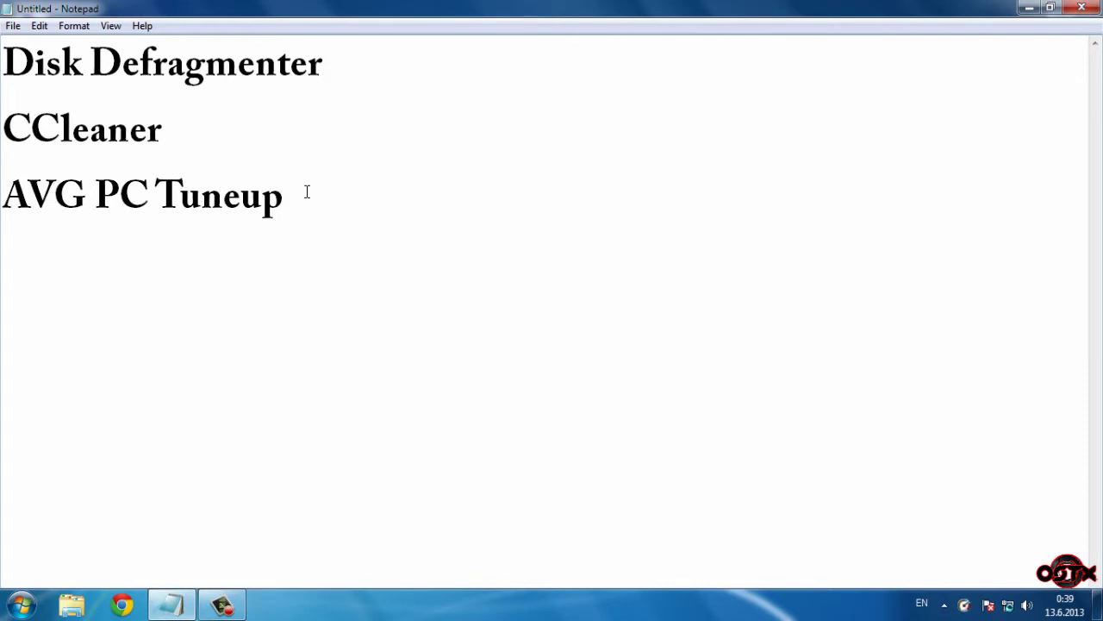
{"action": "key", "text": "shift+Home"}
{"action": "key", "text": "shift+Right"}
{"action": "key", "text": "shift+Right"}
{"action": "key", "text": "shift+Right"}
{"action": "key", "text": "shift+Right"}
{"action": "key", "text": "shift+Right"}
{"action": "key", "text": "shift+Right"}
{"action": "key", "text": "shift+Right"}
{"action": "key", "text": "shift+Right"}
{"action": "key", "text": "shift+Right"}
{"action": "key", "text": "shift+Right"}
{"action": "key", "text": "shift+Right"}
{"action": "key", "text": "shift+Right"}
{"action": "key", "text": "shift+Right"}
{"action": "left_click", "coordinate": [405, 144]}
{"action": "left_click", "coordinate": [1039, 13]}
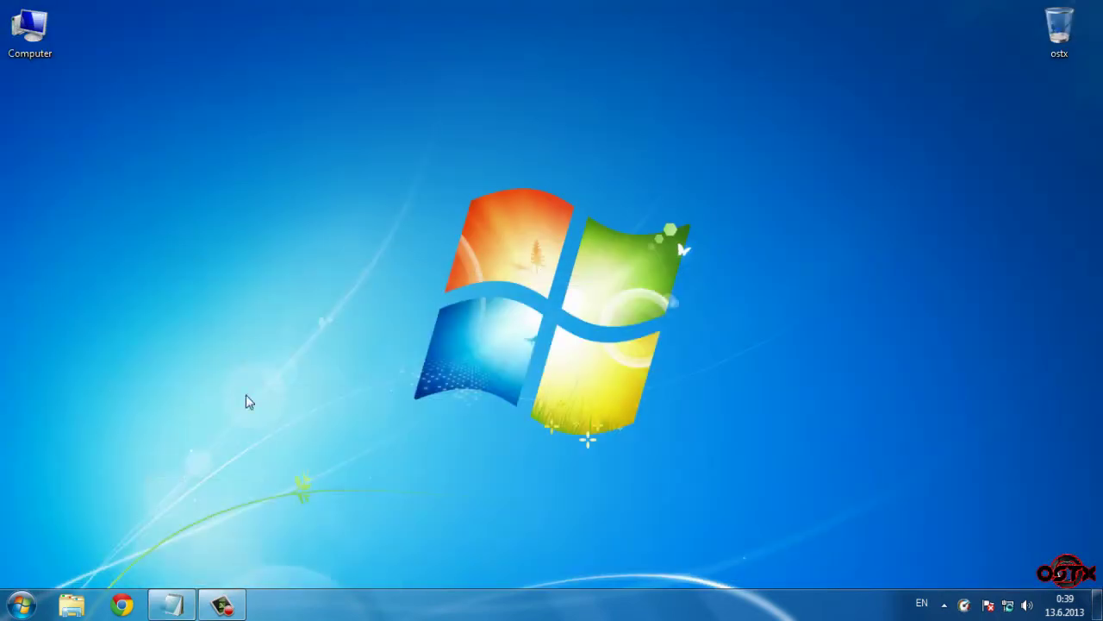
- Search the programs for "disk" and open Disk Defragmenter
{"action": "left_click", "coordinate": [20, 605]}
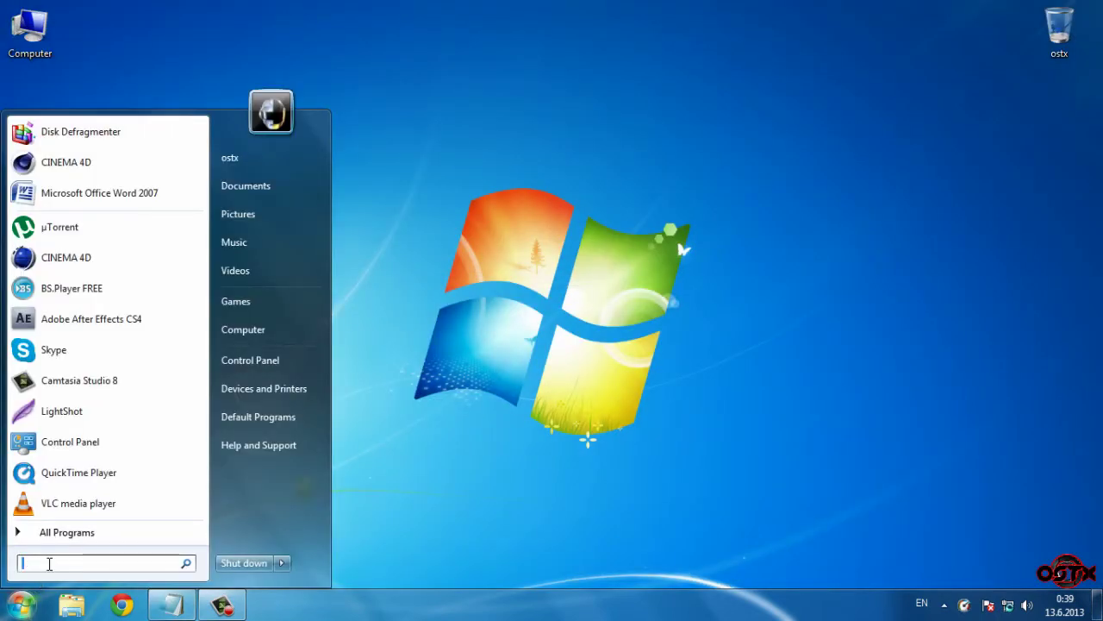
{"action": "type", "text": "disk"}
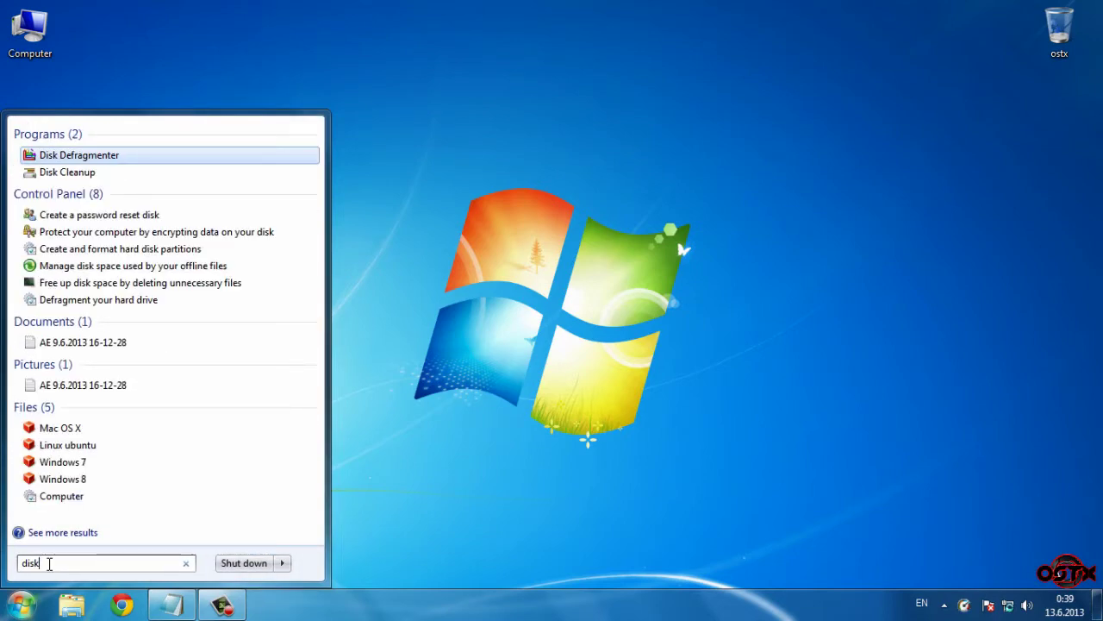
{"action": "left_click", "coordinate": [83, 159]}
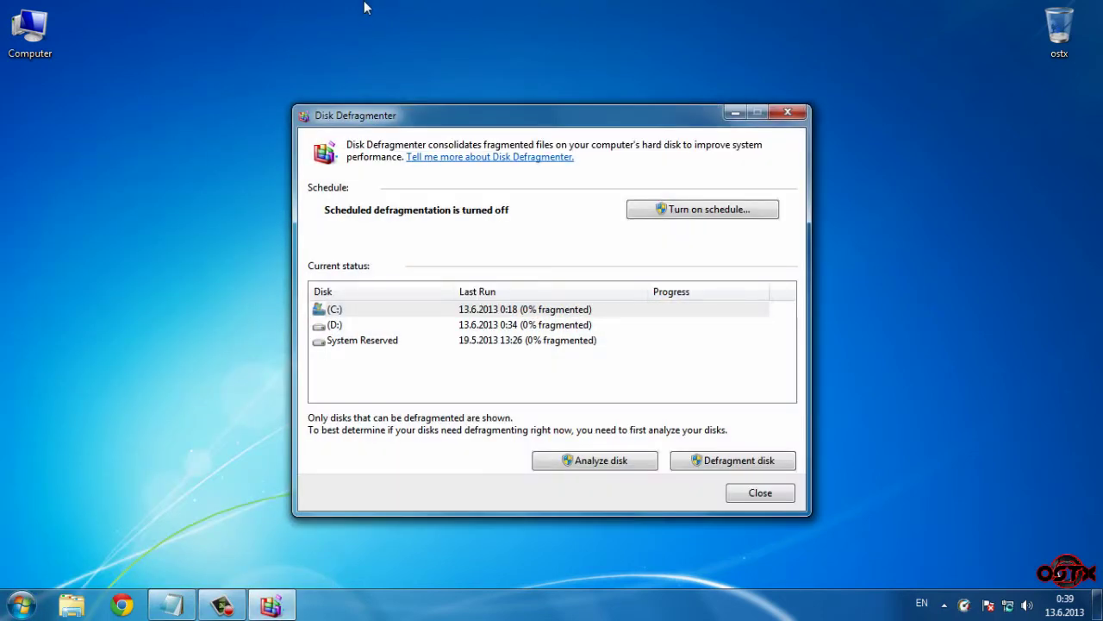
- Move the Disk Defragmenter window slightly and start defragmenting the C: drive
{"action": "left_click", "coordinate": [512, 325]}
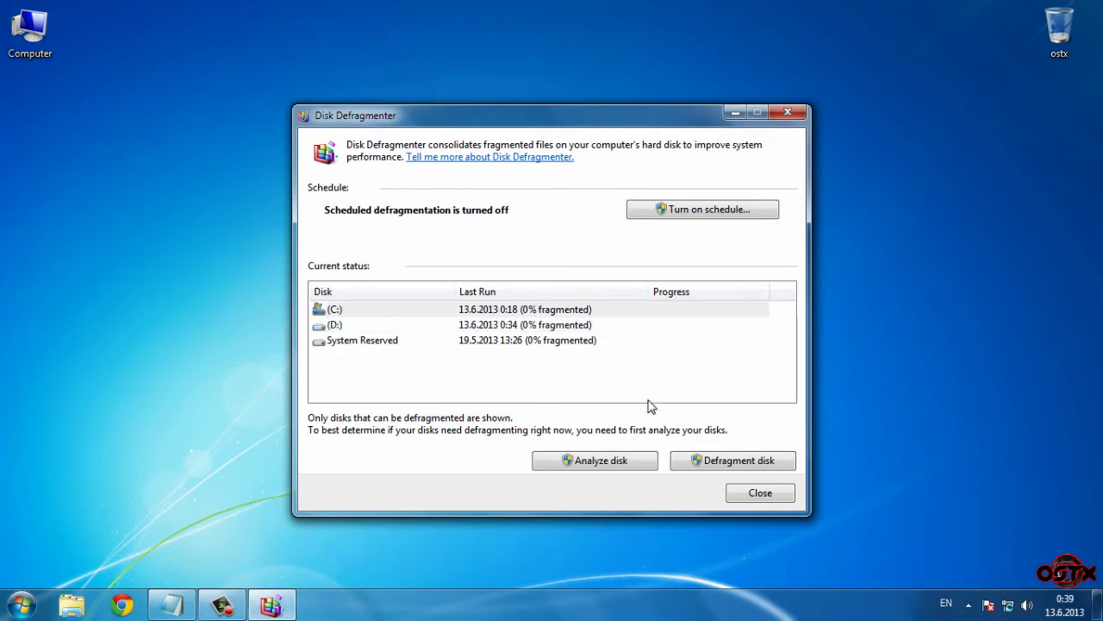
{"action": "left_click_drag", "start_coordinate": [564, 115], "coordinate": [521, 91]}
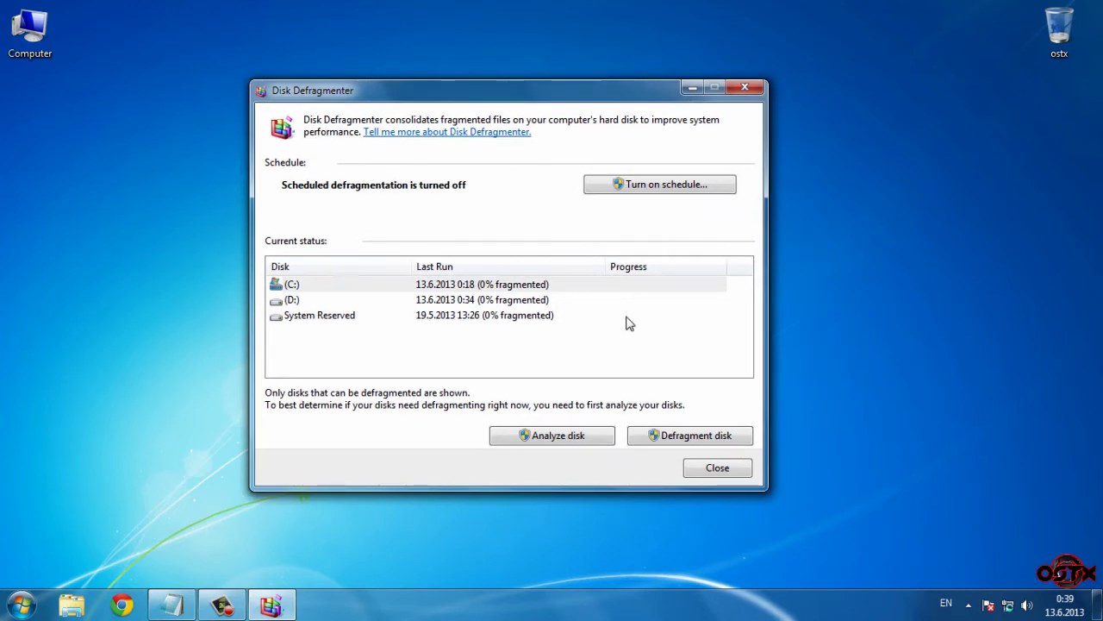
{"action": "left_click", "coordinate": [666, 437]}
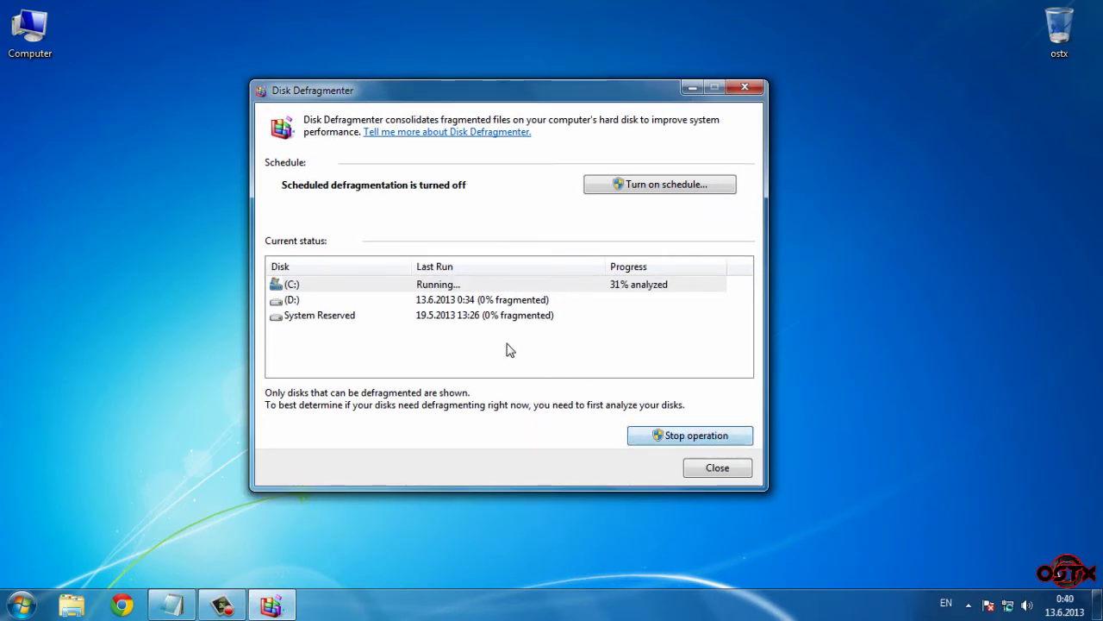
- Start defragmenting the D: drive as well
{"action": "left_click", "coordinate": [458, 302]}
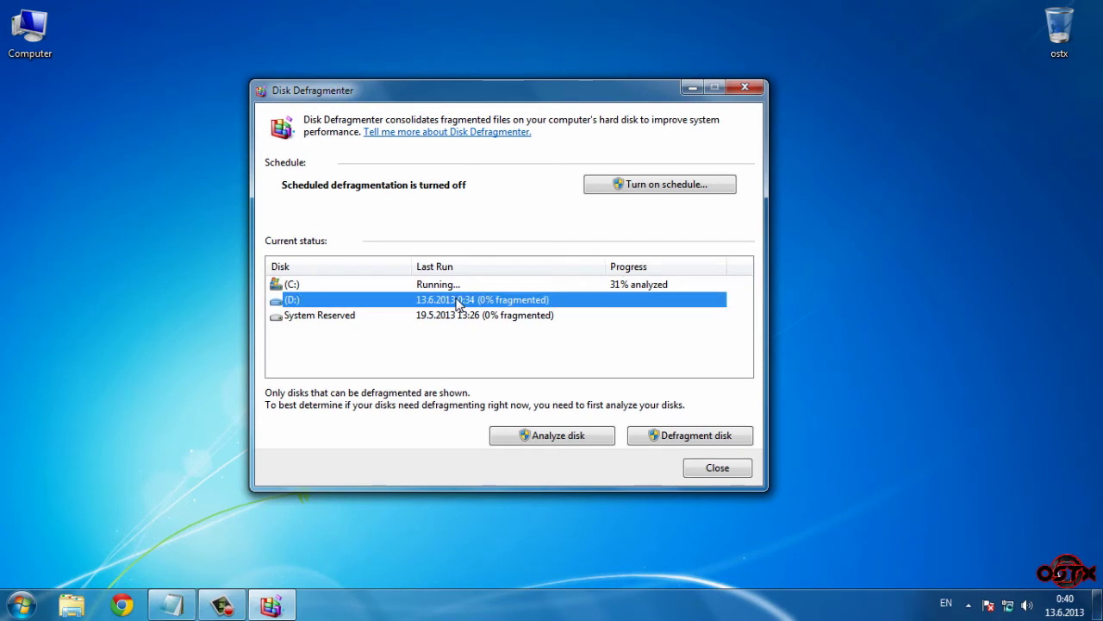
{"action": "left_click", "coordinate": [457, 302]}
{"action": "left_click", "coordinate": [673, 439]}
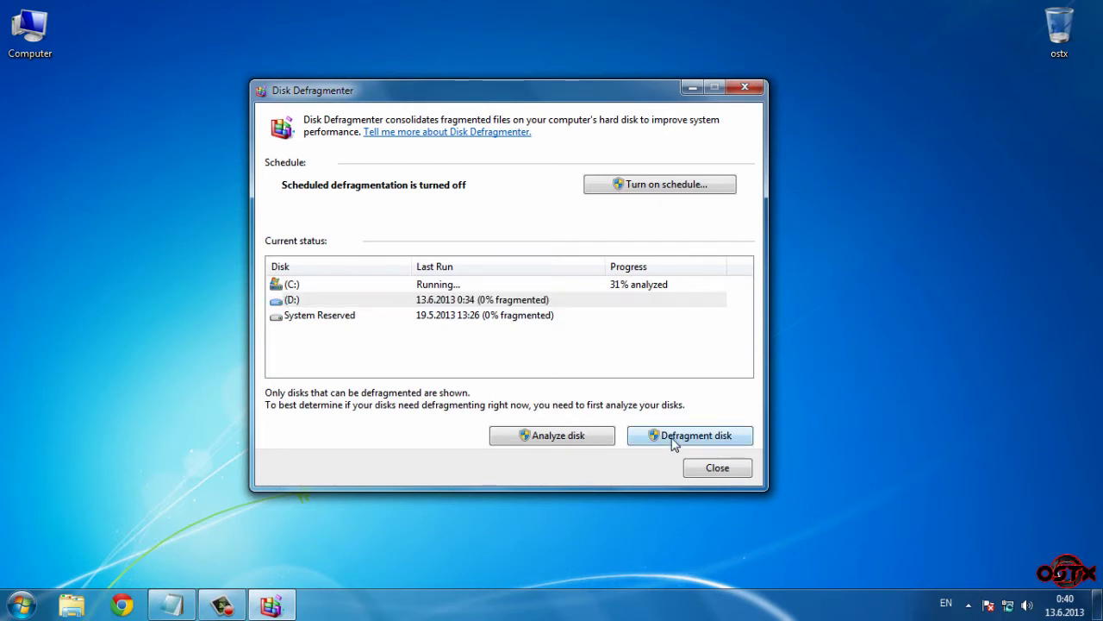
- Stop the running defragmentation on the D: and C: drives and close Disk Defragmenter
{"action": "left_click", "coordinate": [375, 290]}
{"action": "left_click", "coordinate": [454, 302]}
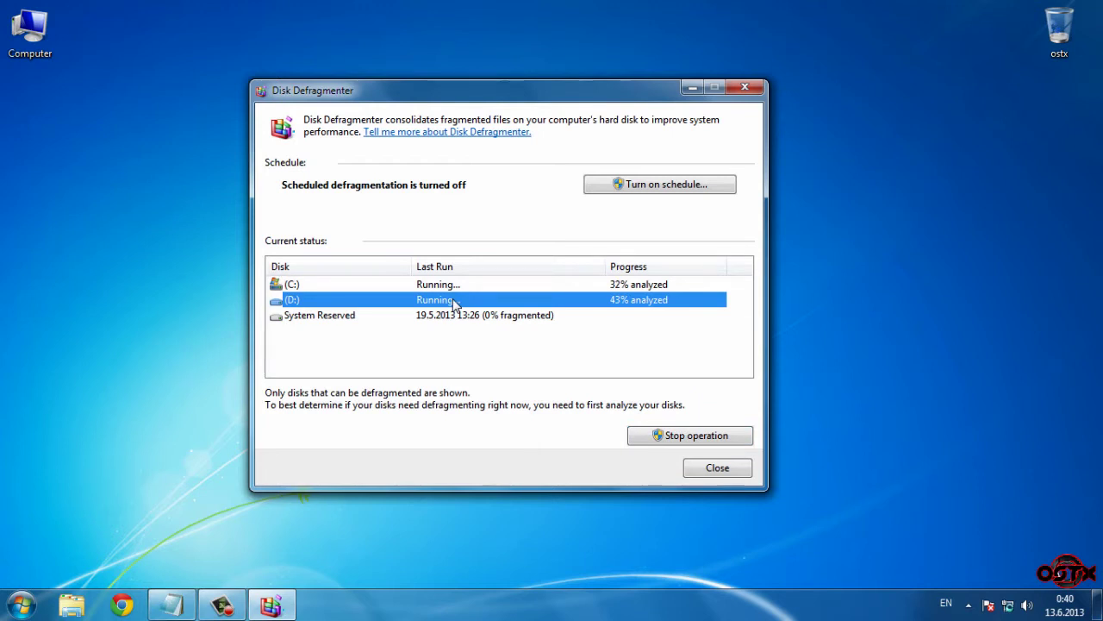
{"action": "left_click", "coordinate": [452, 285]}
{"action": "left_click", "coordinate": [455, 302]}
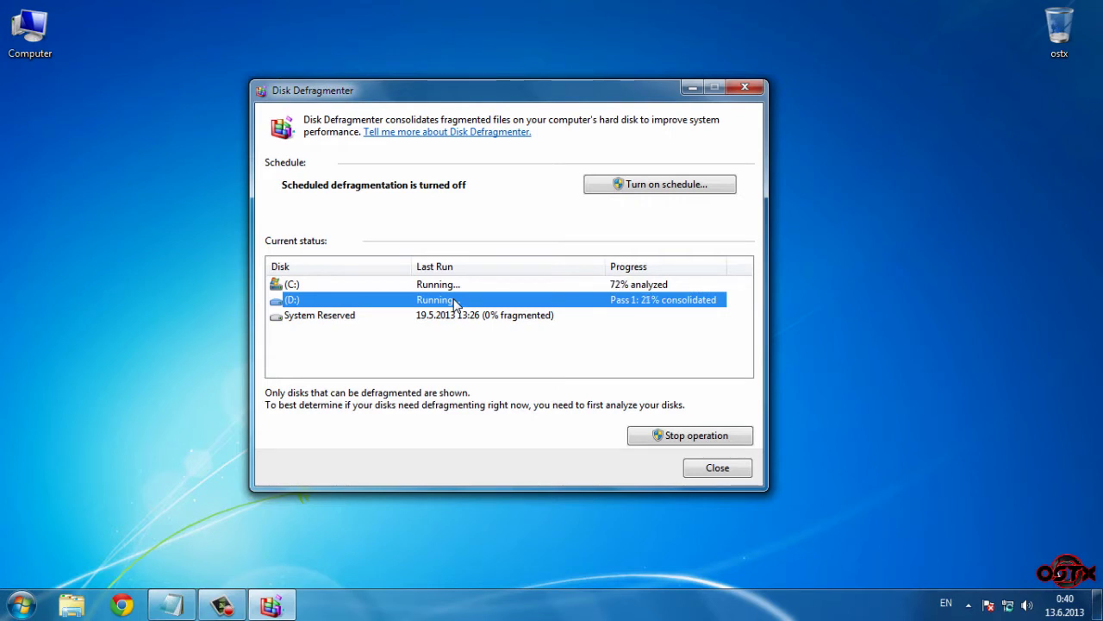
{"action": "left_click", "coordinate": [681, 438]}
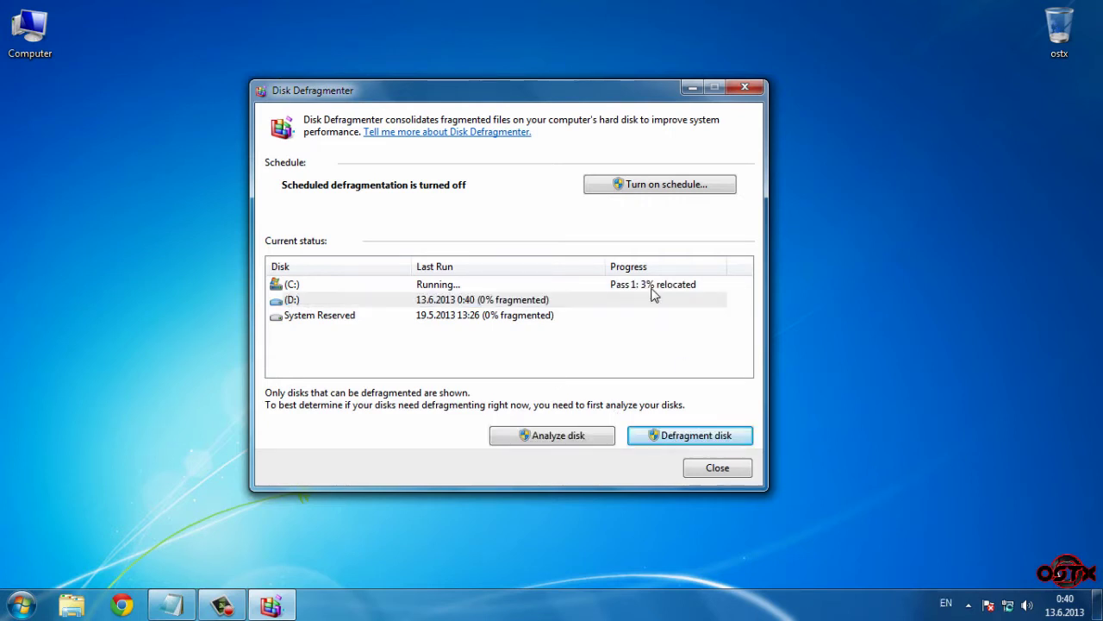
{"action": "left_click", "coordinate": [671, 436]}
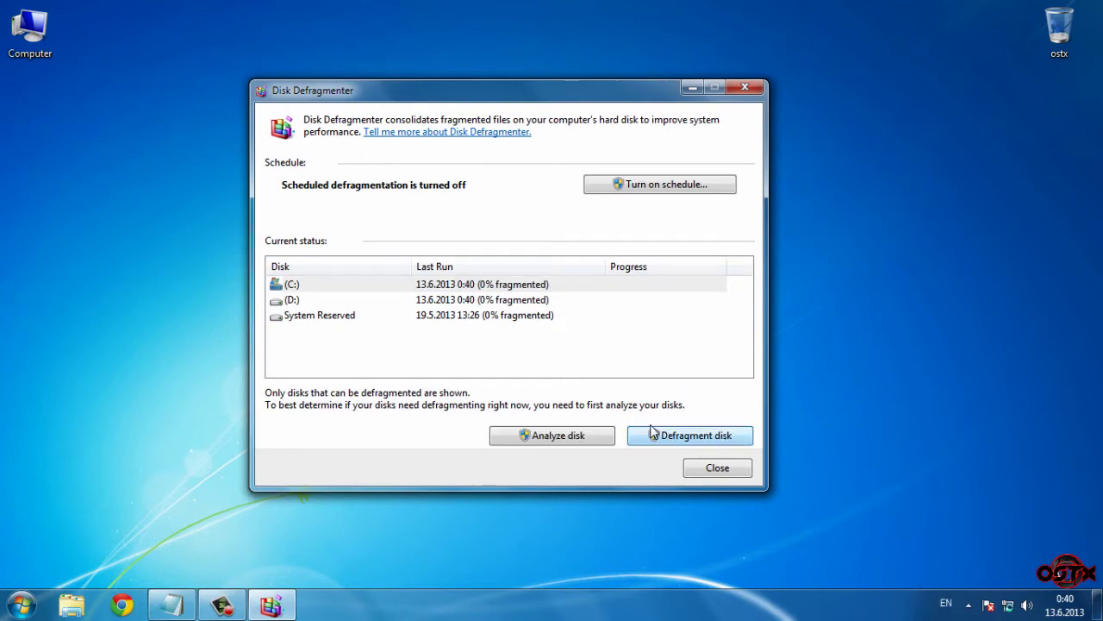
{"action": "left_click", "coordinate": [745, 88]}
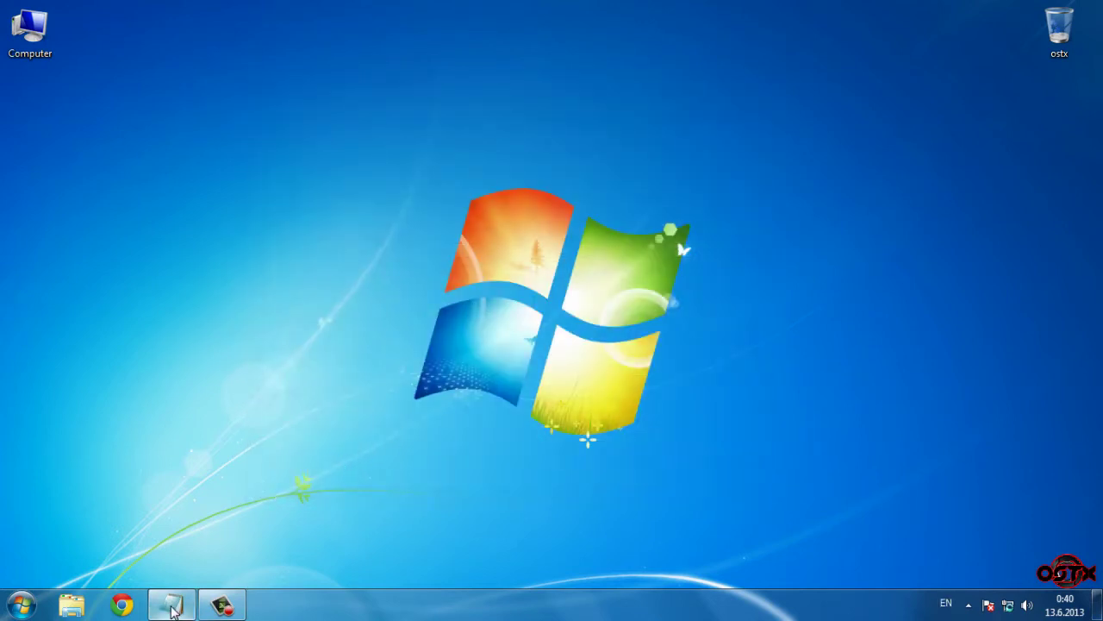
- Return to the Notepad list, highlight the CCleaner entry, and minimize the note again
{"action": "left_click", "coordinate": [172, 609]}
{"action": "left_click_drag", "start_coordinate": [241, 143], "coordinate": [2, 129]}
{"action": "left_click", "coordinate": [181, 141]}
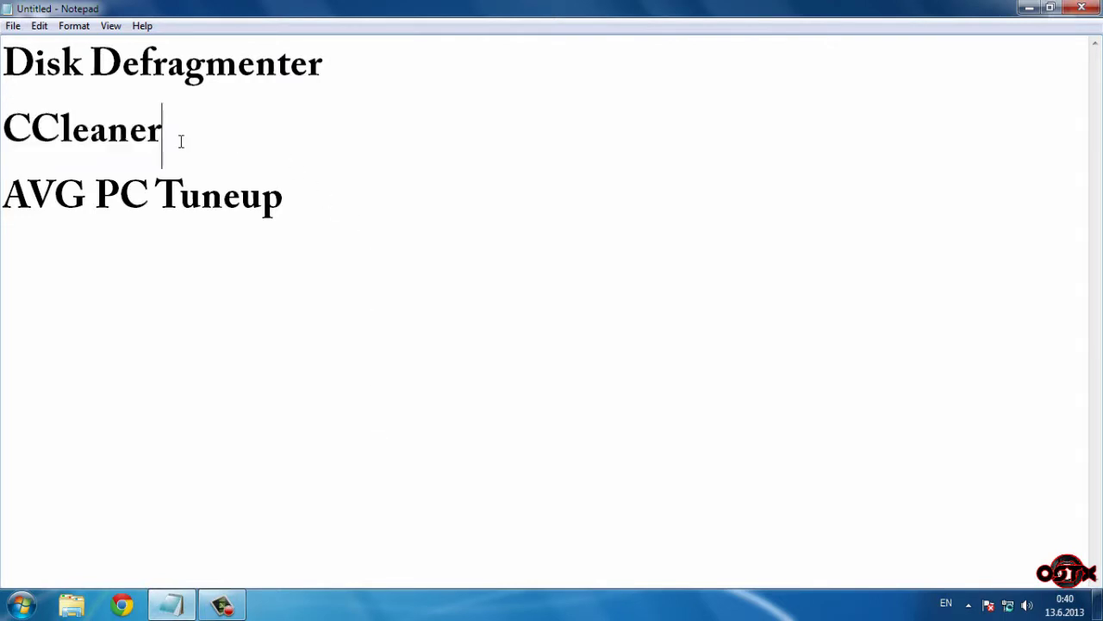
{"action": "left_click", "coordinate": [426, 227]}
{"action": "left_click", "coordinate": [1034, 10]}
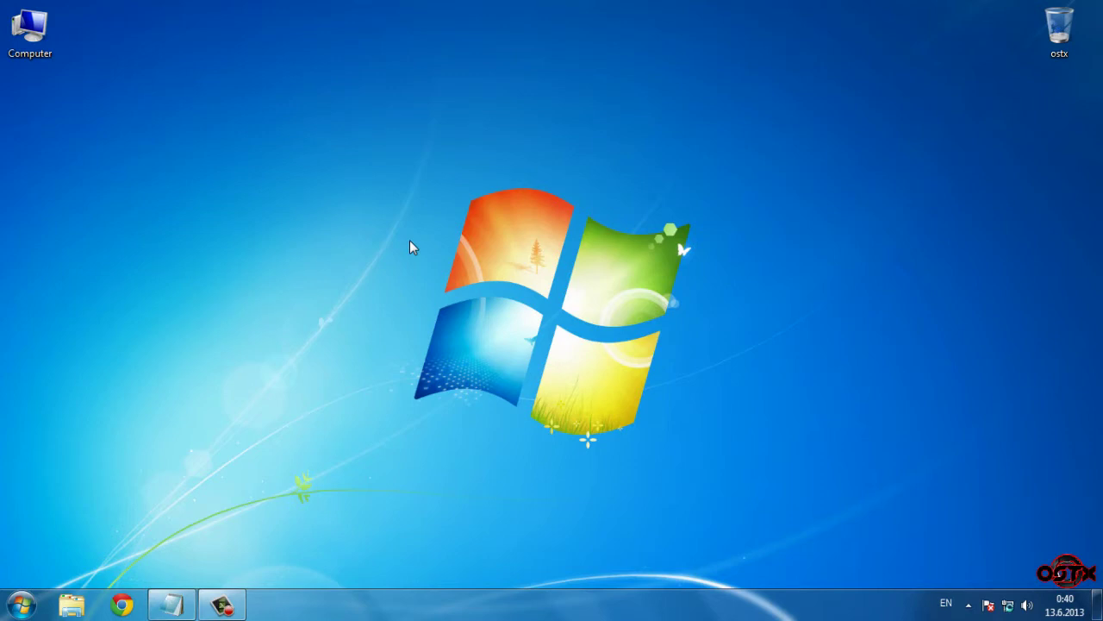
- Launch CCleaner and look over its Windows and Applications cleaning categories, ending on the Windows list
{"action": "mouse_move", "coordinate": [469, 594]}
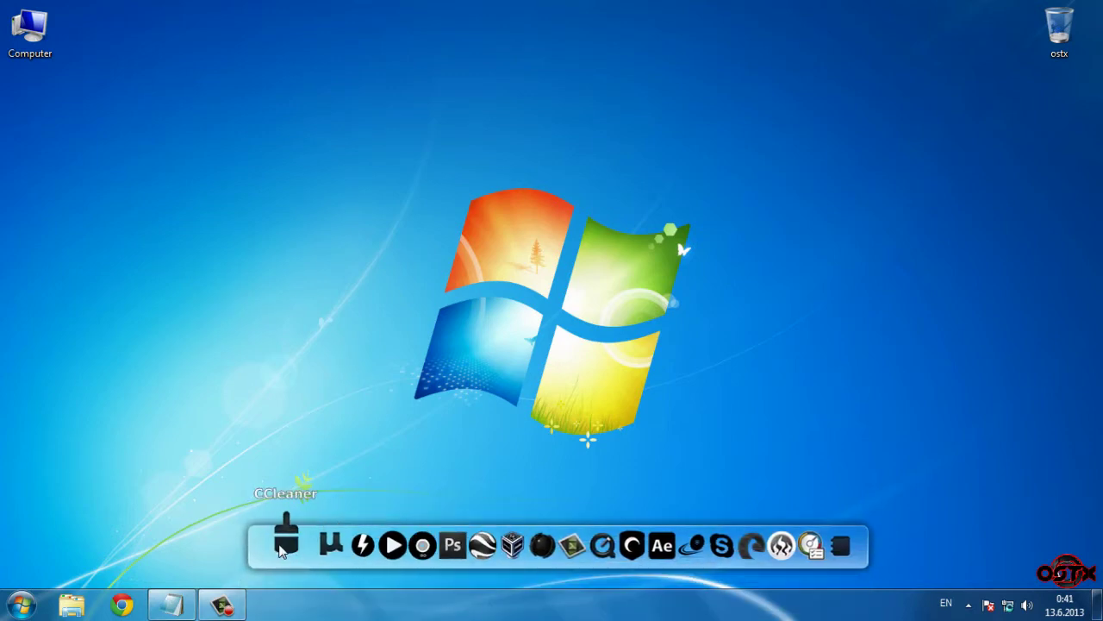
{"action": "left_click", "coordinate": [282, 549]}
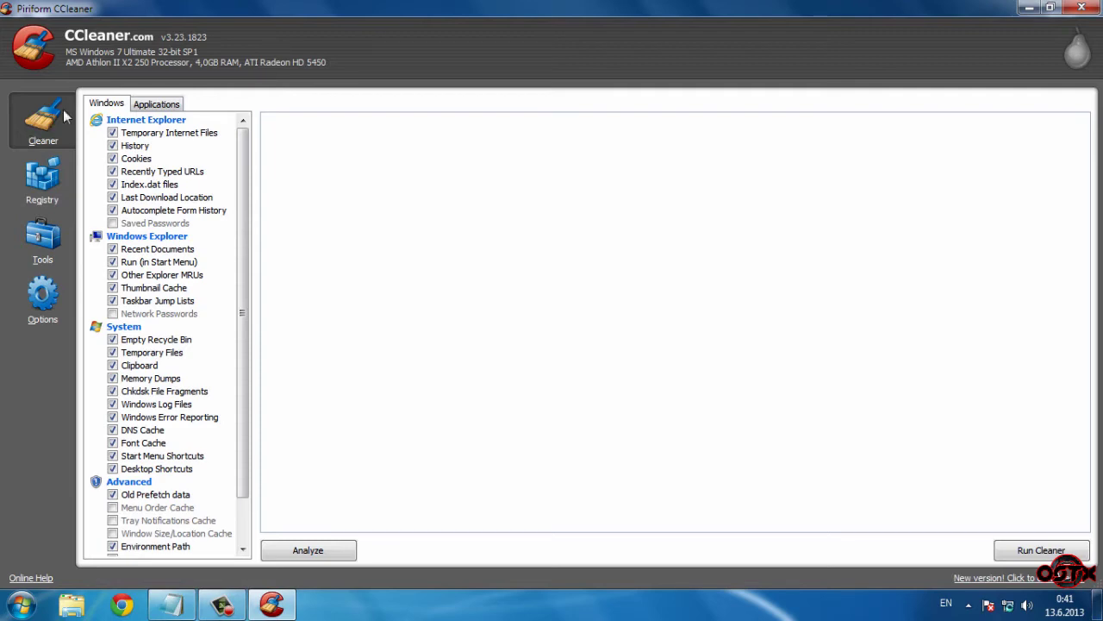
{"action": "left_click", "coordinate": [163, 104]}
{"action": "left_click", "coordinate": [116, 104]}
{"action": "left_click", "coordinate": [176, 104]}
{"action": "left_click", "coordinate": [121, 104]}
{"action": "left_click", "coordinate": [175, 106]}
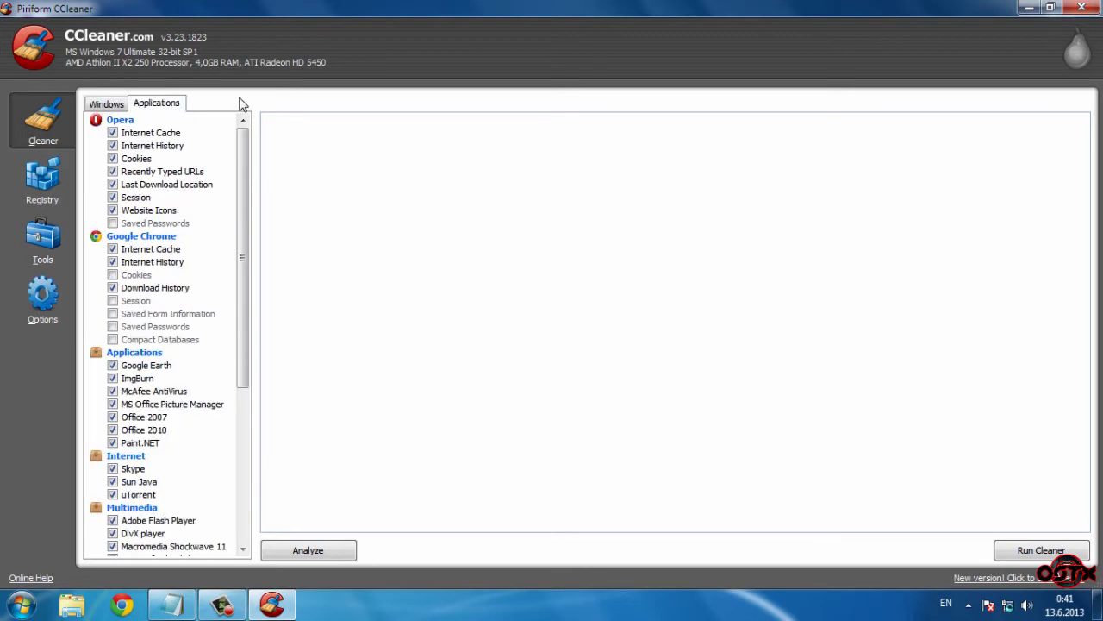
{"action": "left_click", "coordinate": [115, 105]}
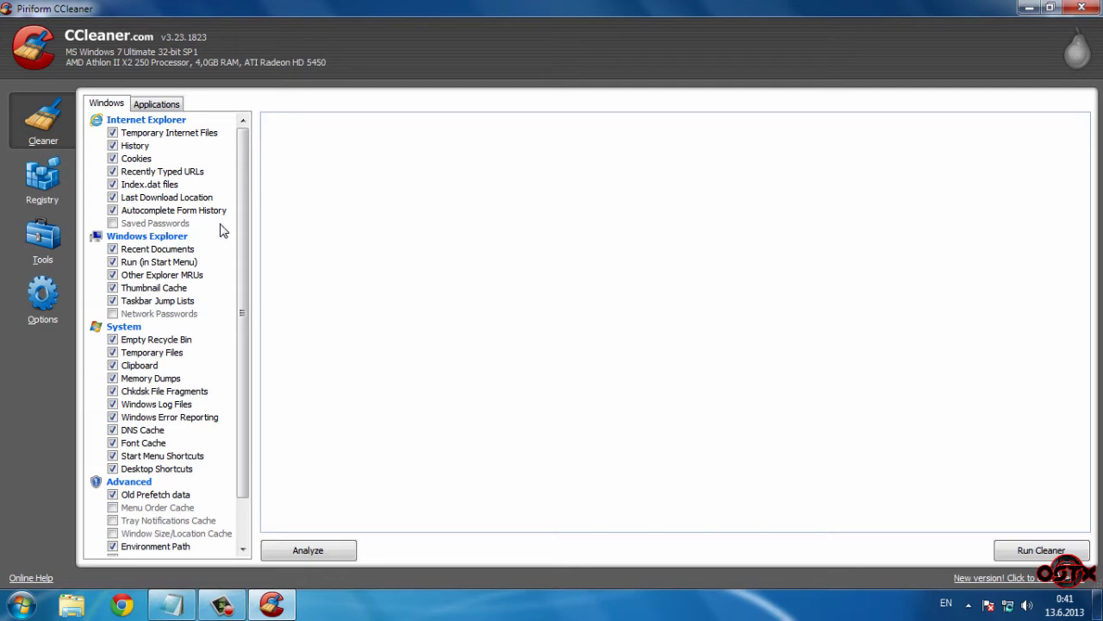
- Try the Menu Order Cache option in the Advanced group of the Windows cleaning list, and turn it off again
{"action": "left_click_drag", "start_coordinate": [246, 246], "coordinate": [244, 260]}
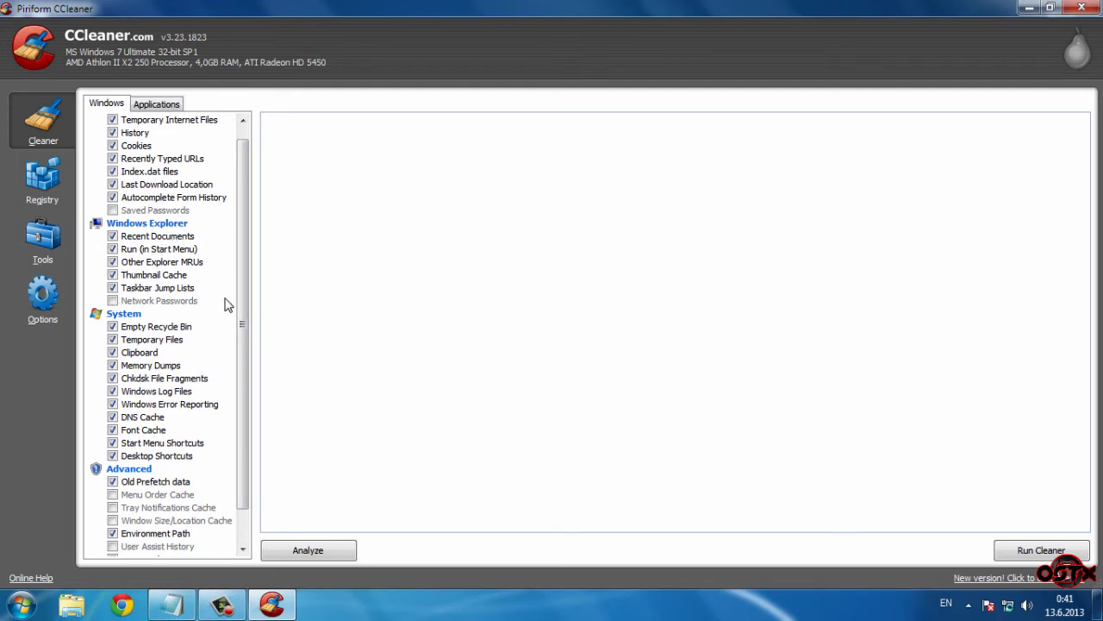
{"action": "left_click_drag", "start_coordinate": [246, 302], "coordinate": [237, 340]}
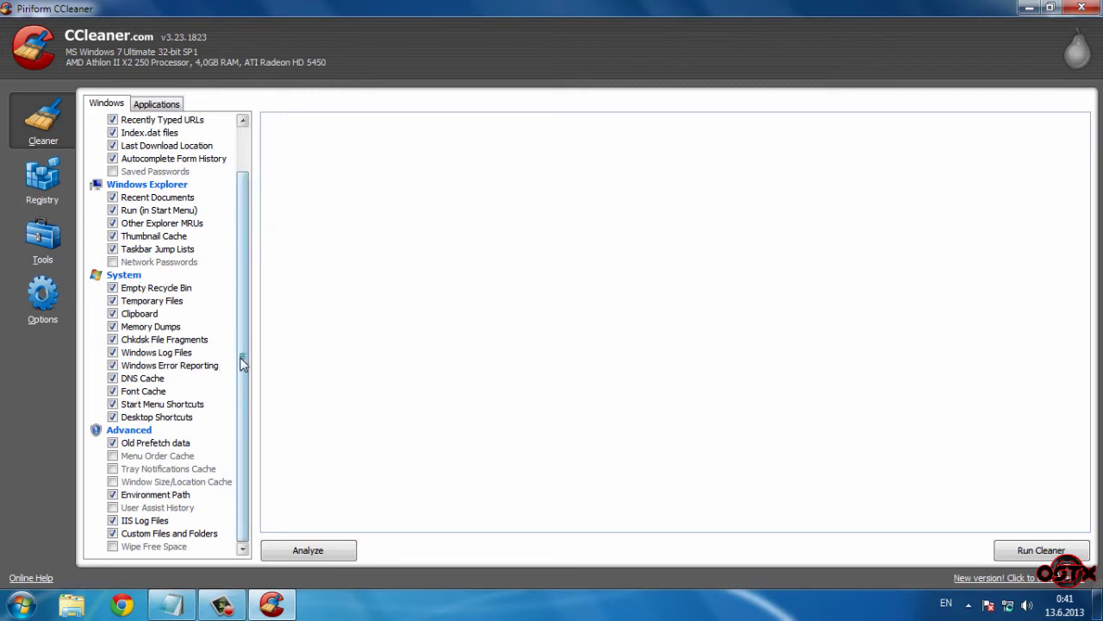
{"action": "left_click", "coordinate": [113, 456]}
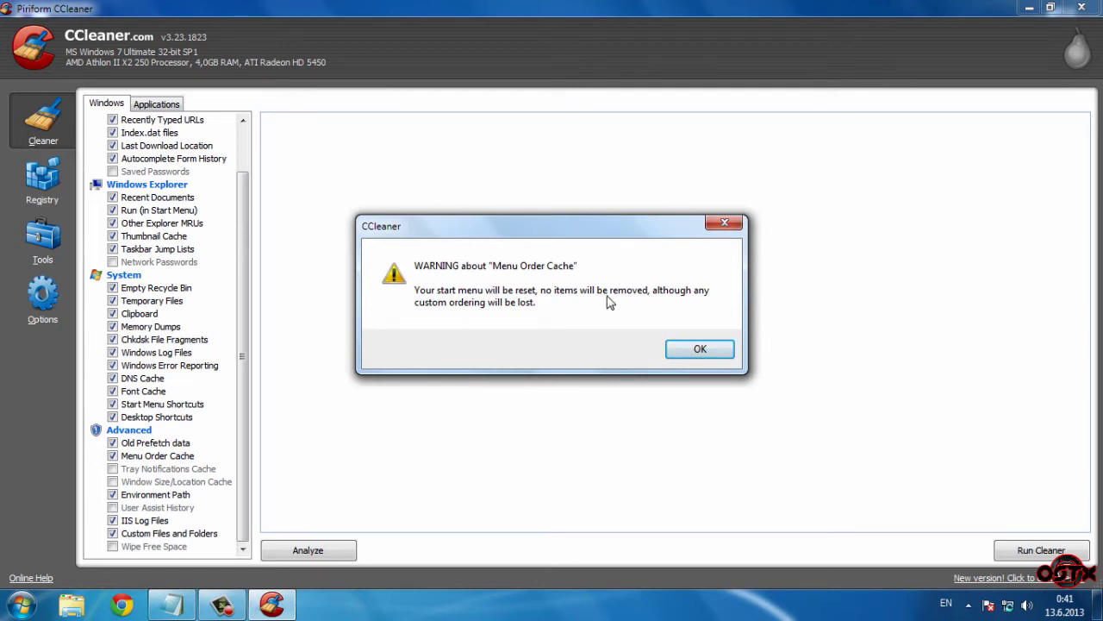
{"action": "left_click", "coordinate": [700, 348]}
{"action": "left_click", "coordinate": [112, 456]}
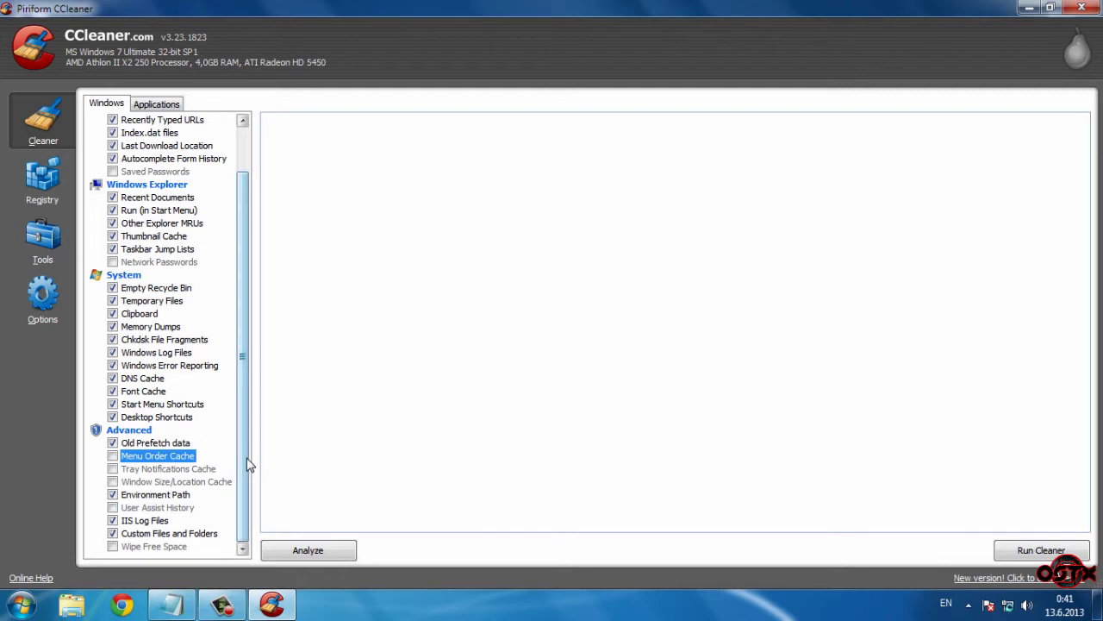
{"action": "left_click_drag", "start_coordinate": [247, 460], "coordinate": [253, 295]}
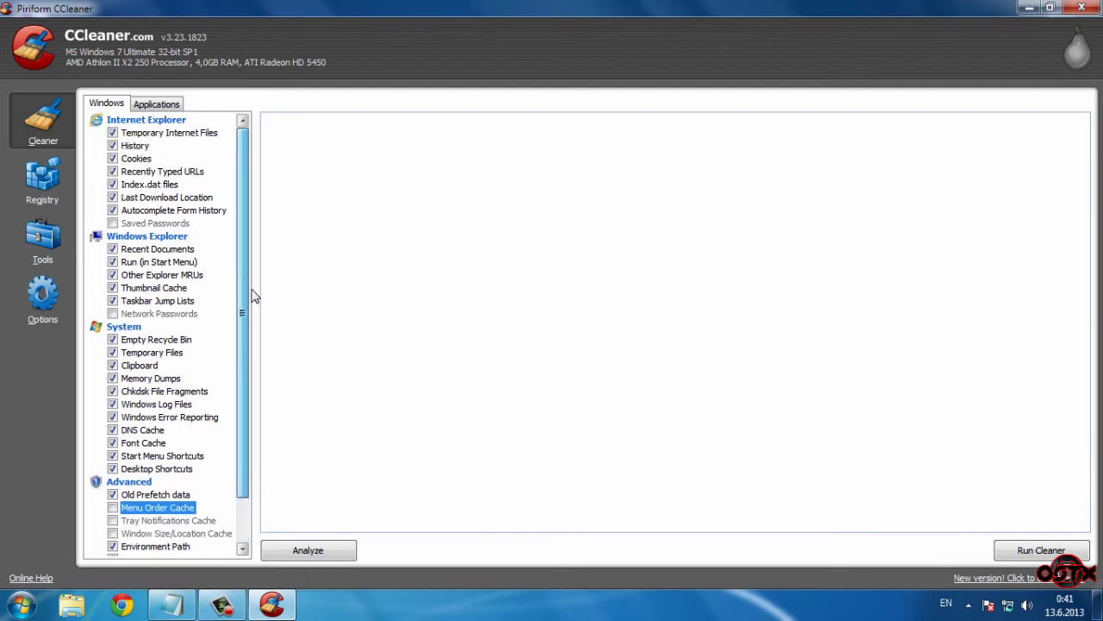
- Examine the Applications cleaning list, including Google Chrome's Internet Cache, Internet History and Download History, down to the Windows group
{"action": "left_click", "coordinate": [163, 107]}
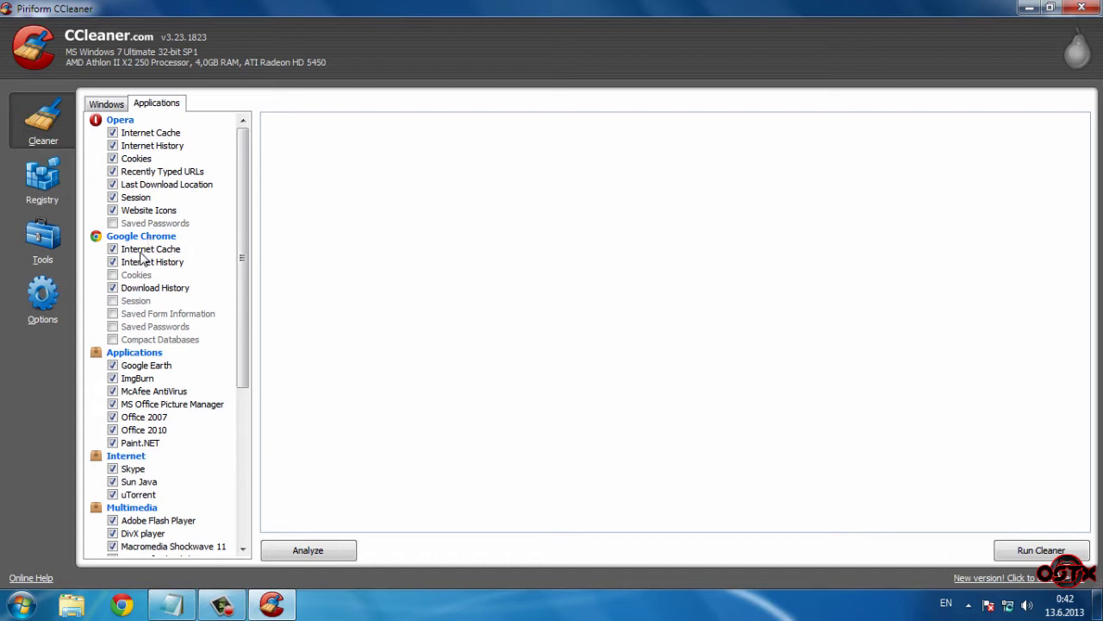
{"action": "left_click", "coordinate": [140, 251]}
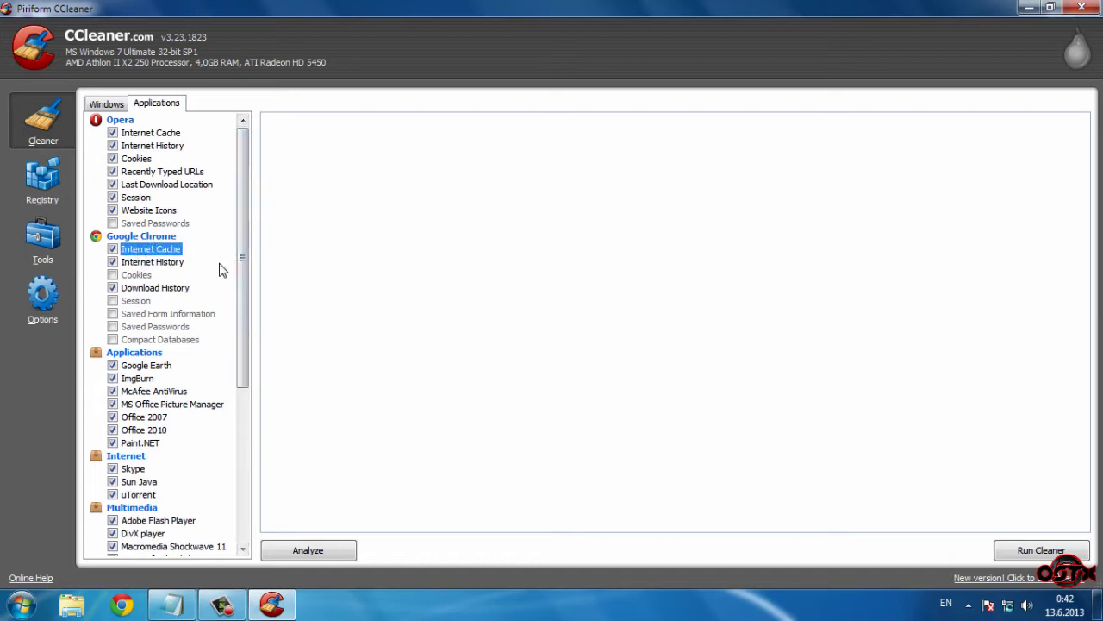
{"action": "left_click", "coordinate": [173, 264]}
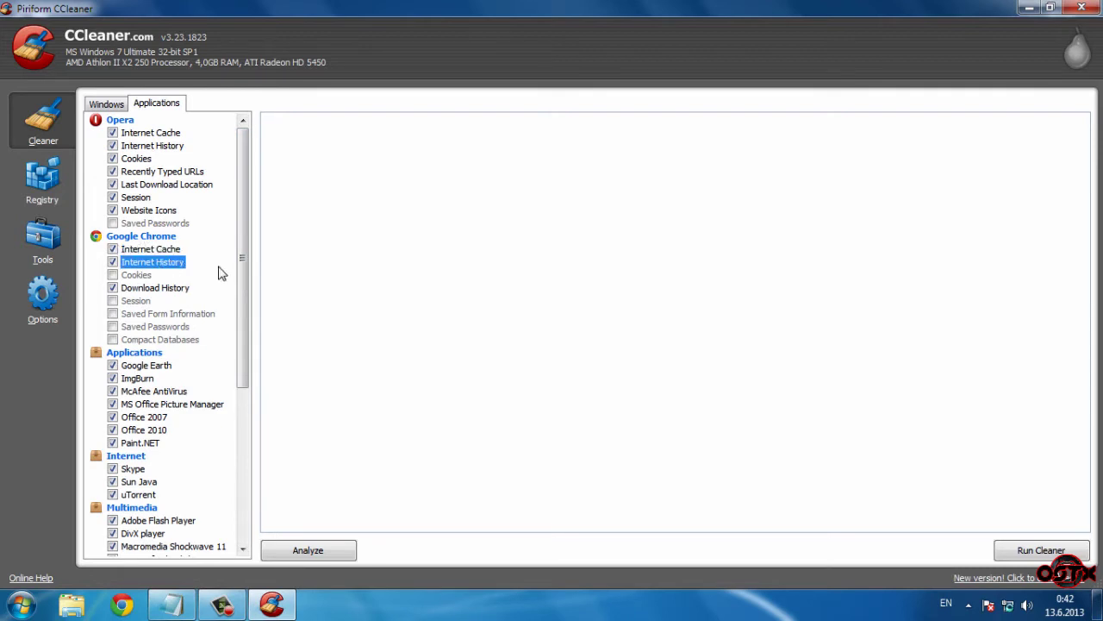
{"action": "left_click", "coordinate": [174, 291]}
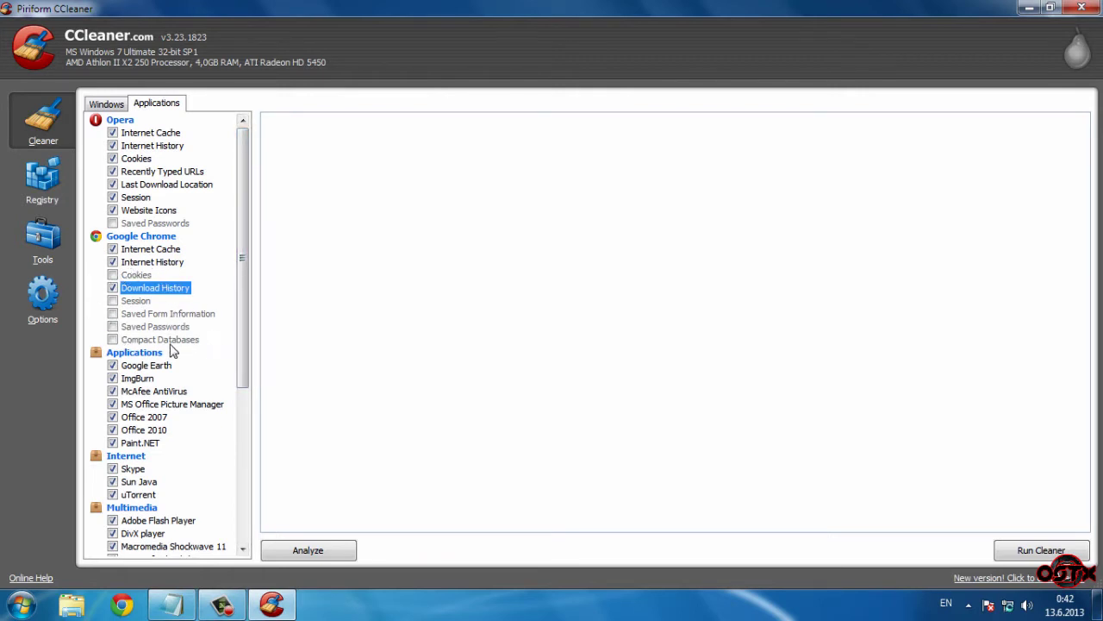
{"action": "left_click_drag", "start_coordinate": [242, 311], "coordinate": [238, 429]}
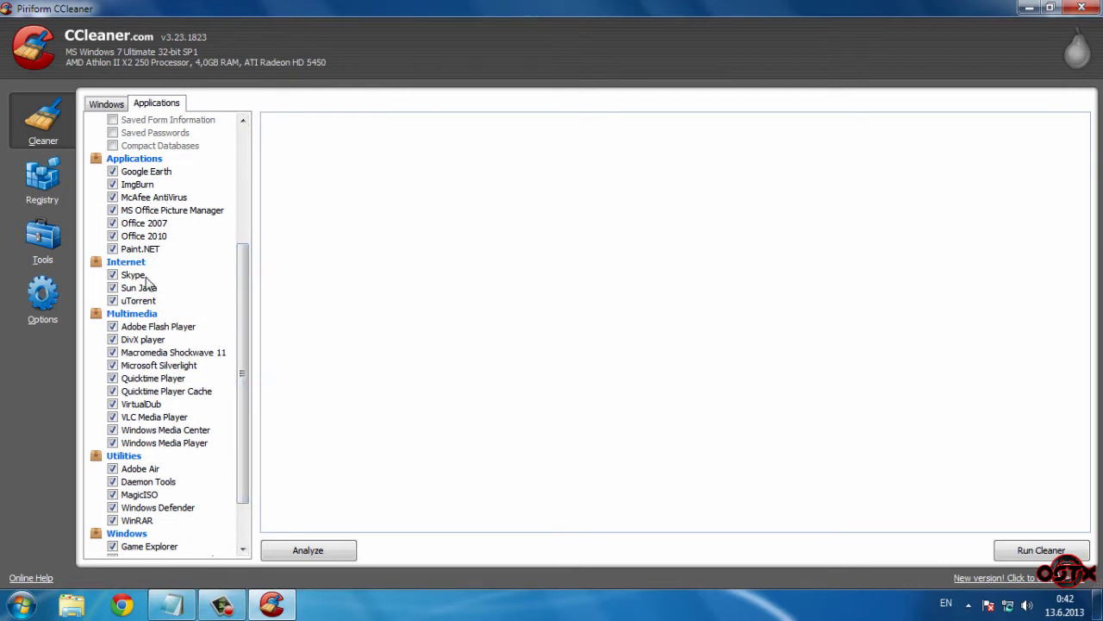
{"action": "left_click_drag", "start_coordinate": [244, 373], "coordinate": [249, 420]}
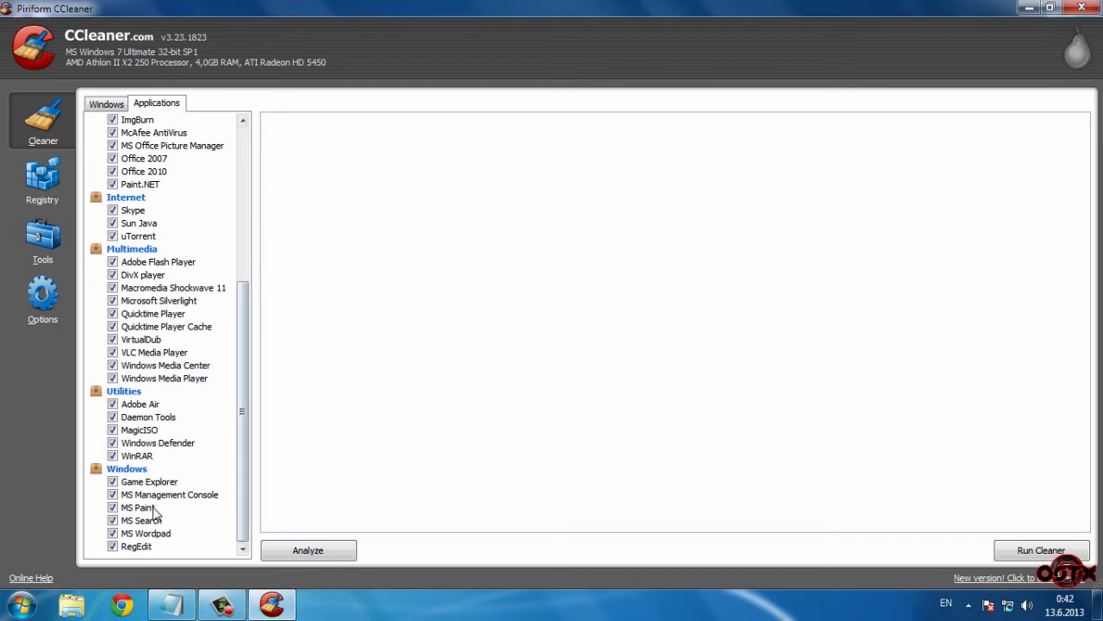
- Run the cleaner on the checked items, and scan and fix the registry issues without backing up the registry
{"action": "left_click_drag", "start_coordinate": [243, 360], "coordinate": [250, 171]}
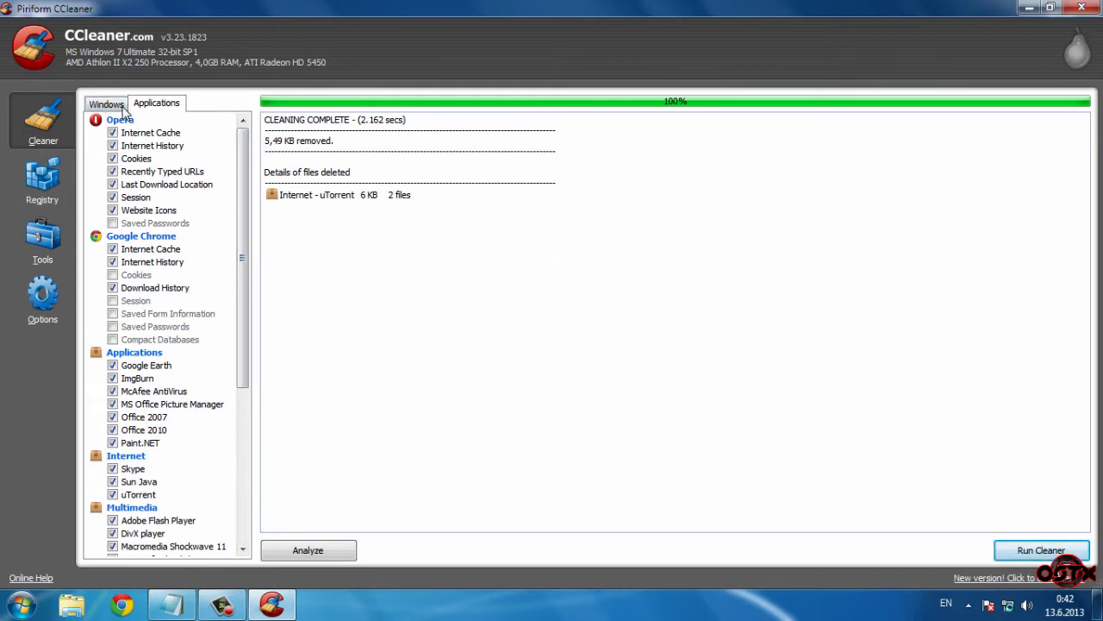
{"action": "left_click", "coordinate": [38, 184]}
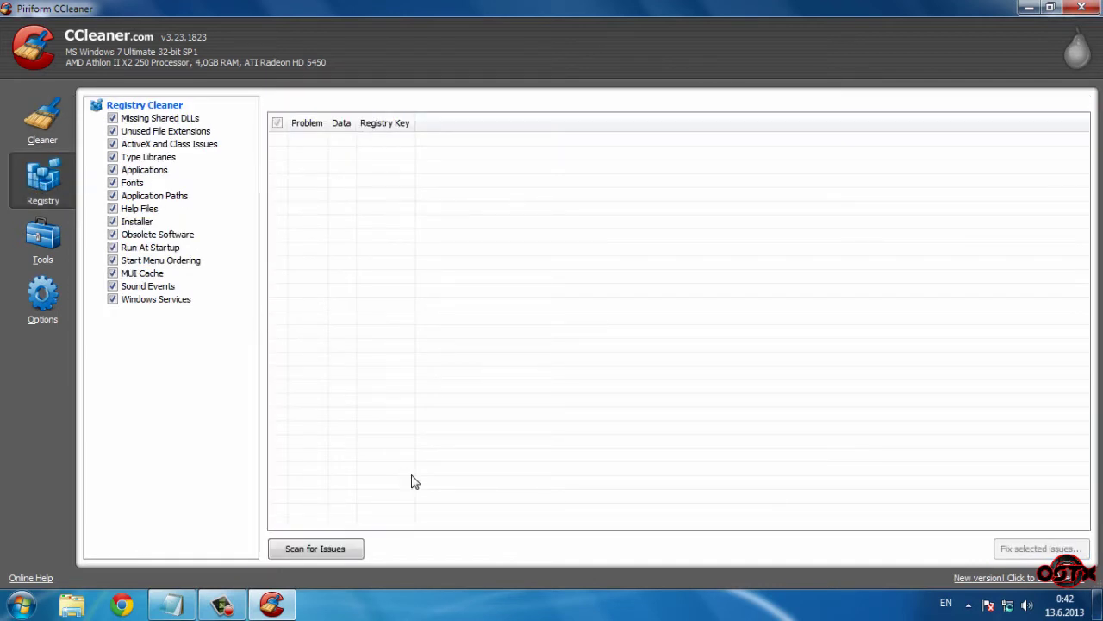
{"action": "left_click", "coordinate": [312, 552]}
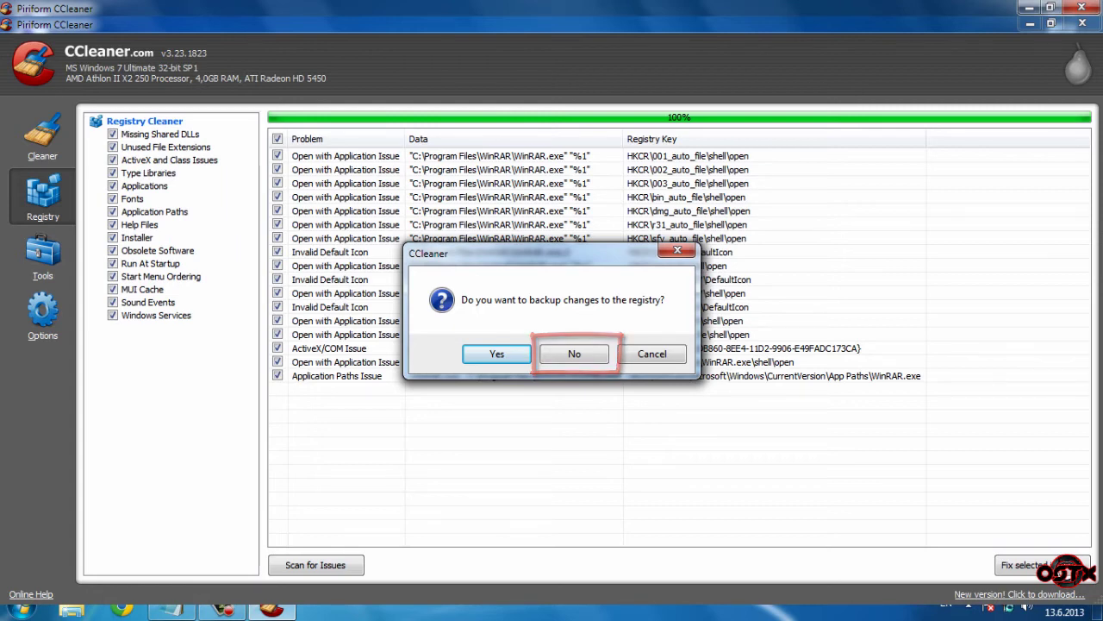
{"action": "key", "text": "n"}
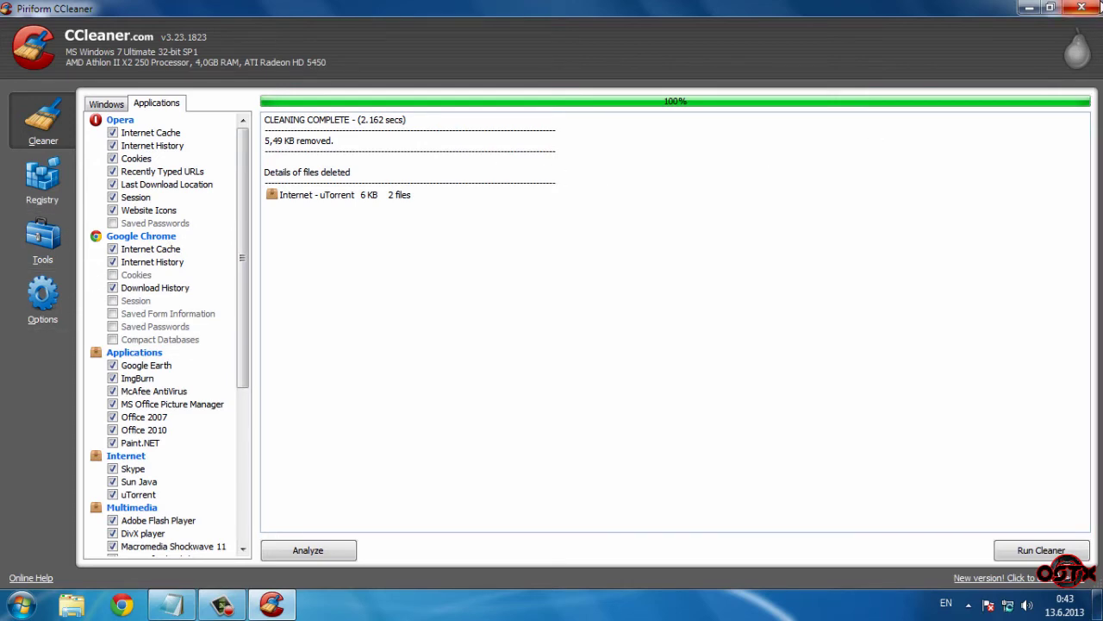
- Close CCleaner, consult the Notepad list for the next program, and launch AVG PC Tuneup
{"action": "left_click", "coordinate": [1081, 8]}
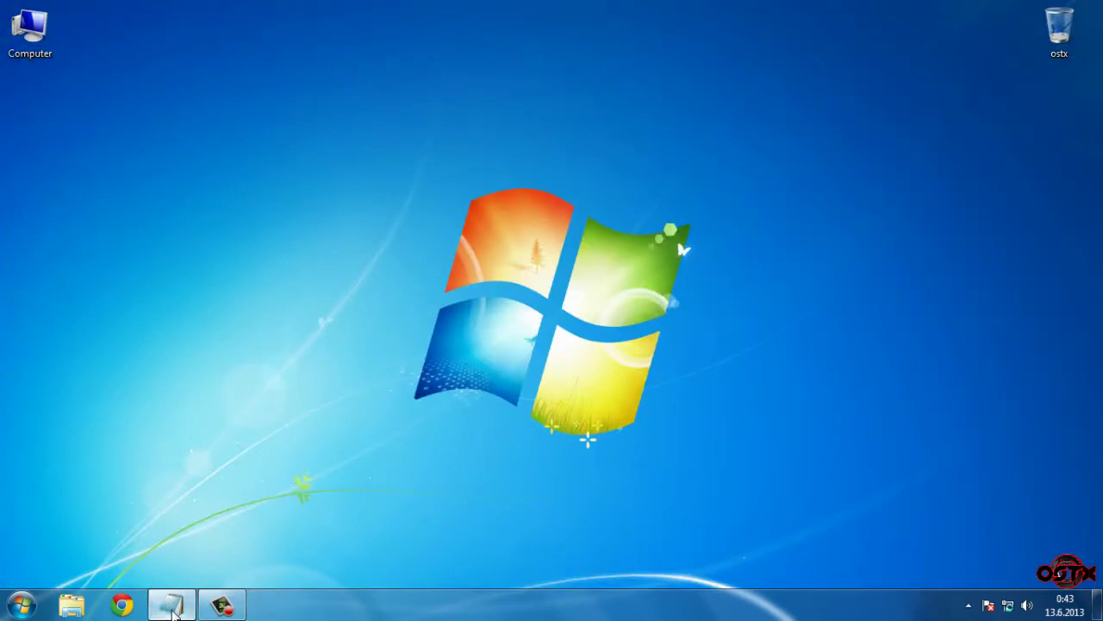
{"action": "left_click", "coordinate": [174, 610]}
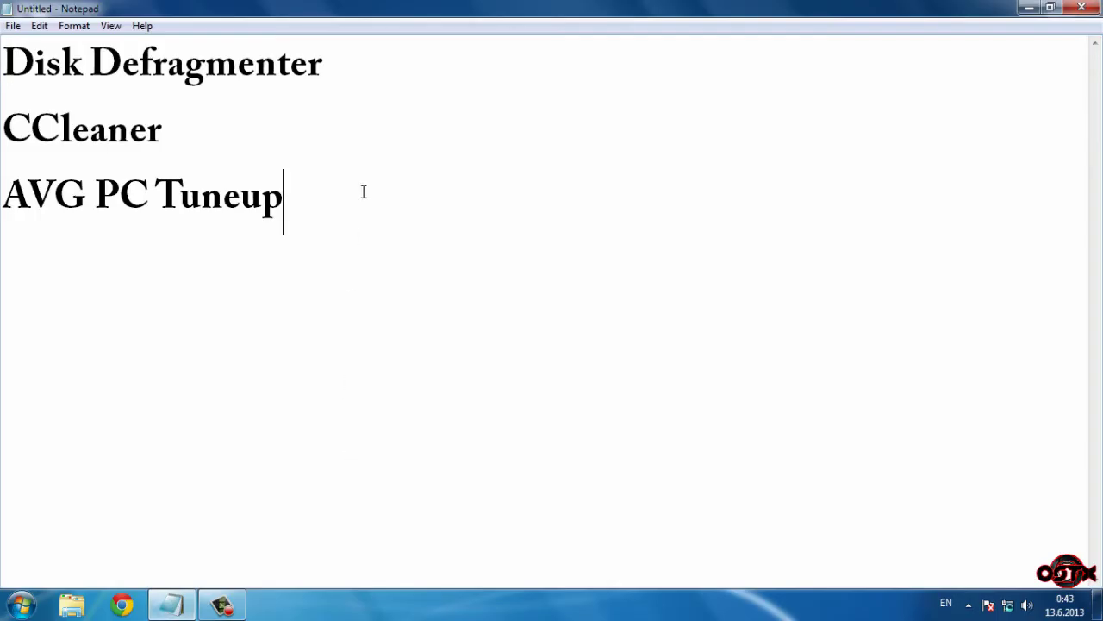
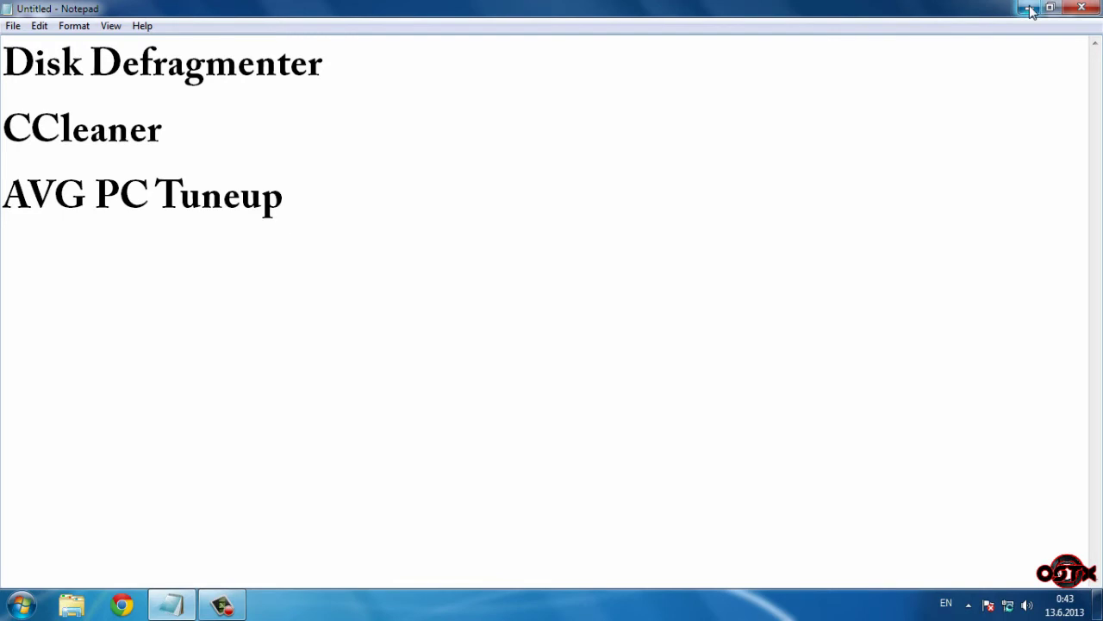
{"action": "left_click", "coordinate": [1030, 7]}
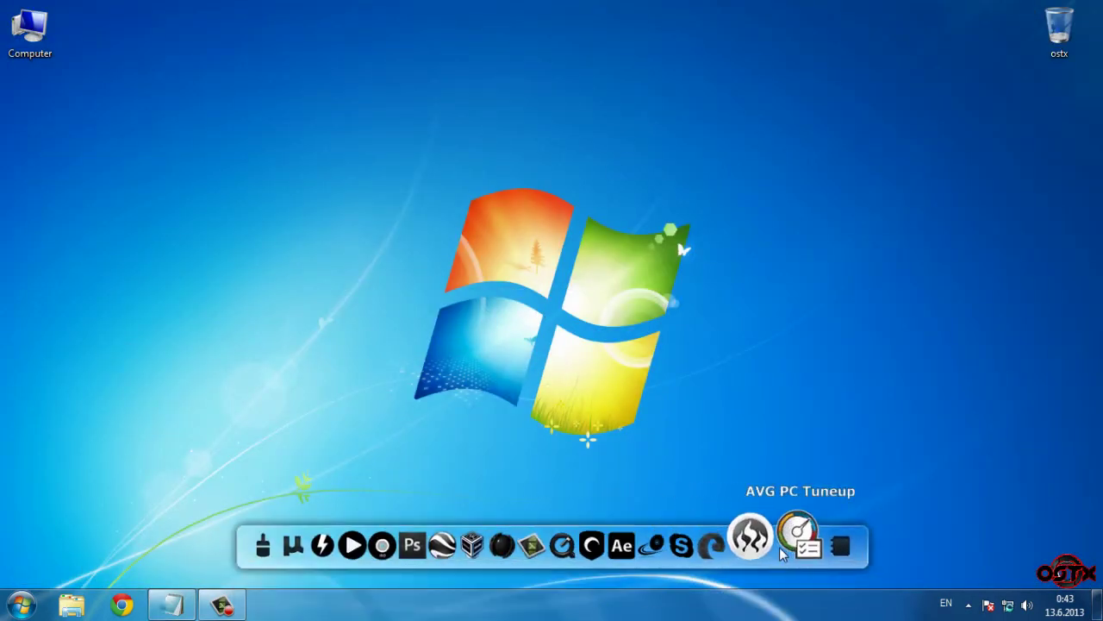
{"action": "left_click", "coordinate": [780, 543]}
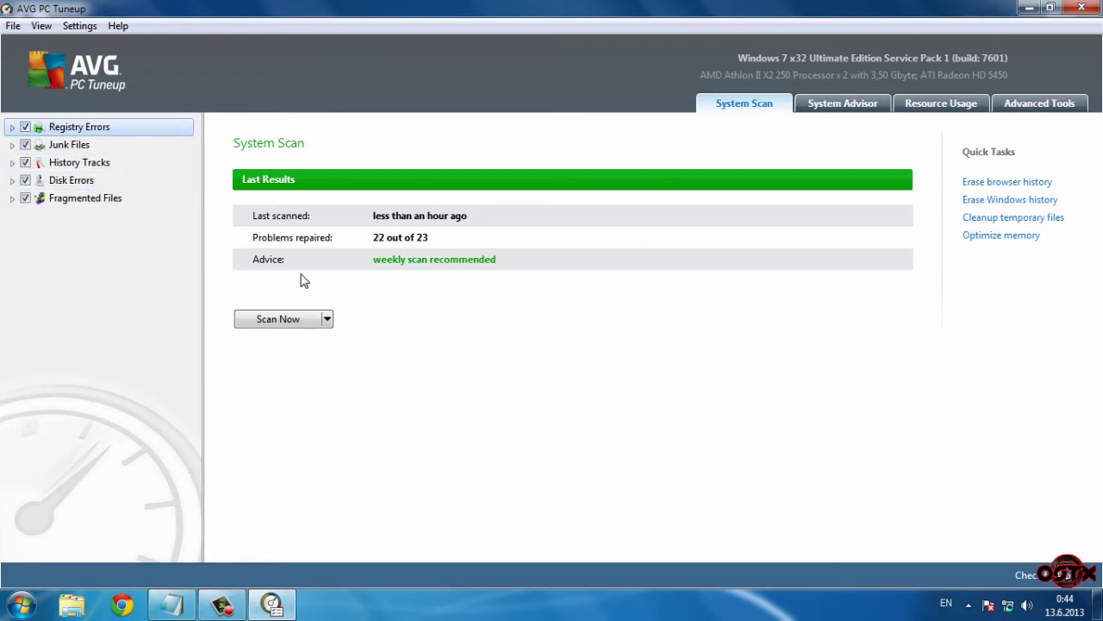
- Review the System Scan choices, including Scan and Repair and Scan, Repair and Shutdown, without starting a scan
{"action": "left_click", "coordinate": [328, 319]}
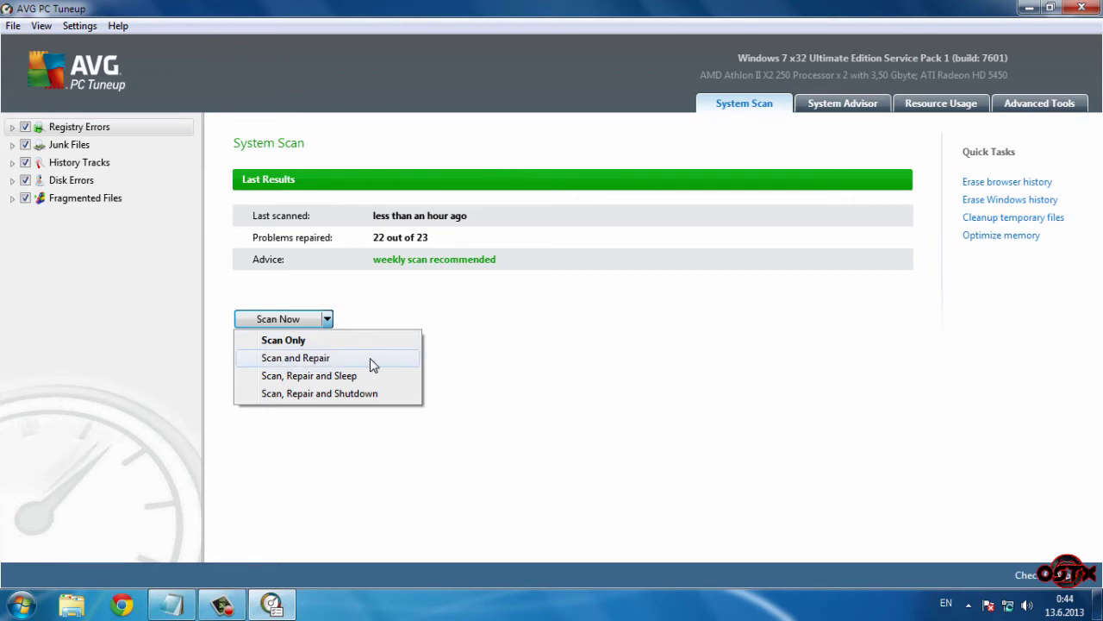
{"action": "left_click", "coordinate": [509, 354]}
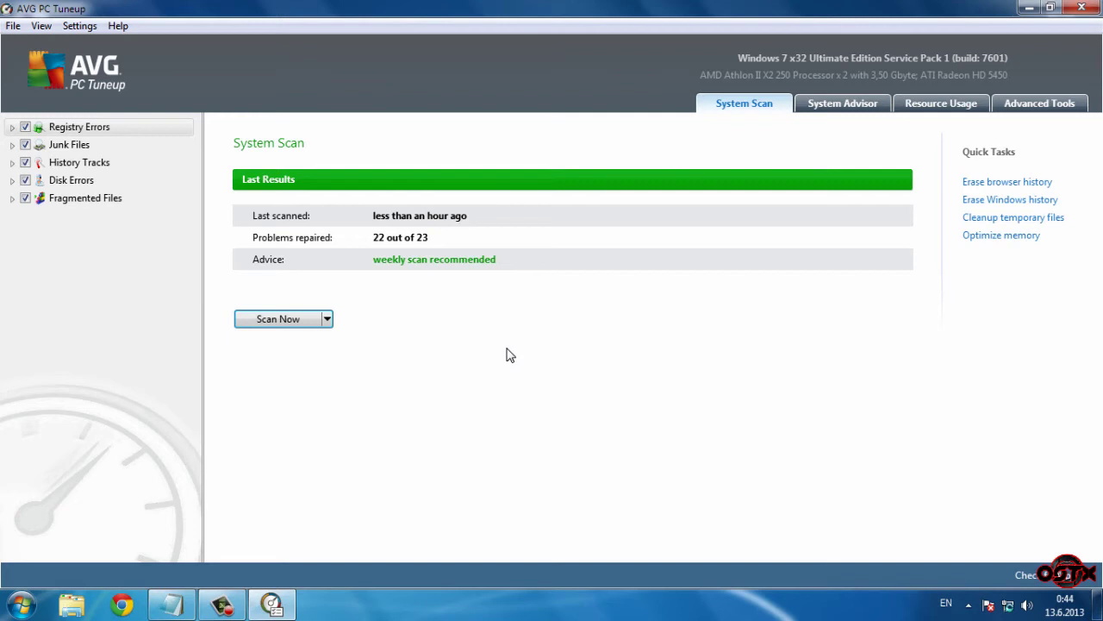
{"action": "left_click", "coordinate": [327, 319]}
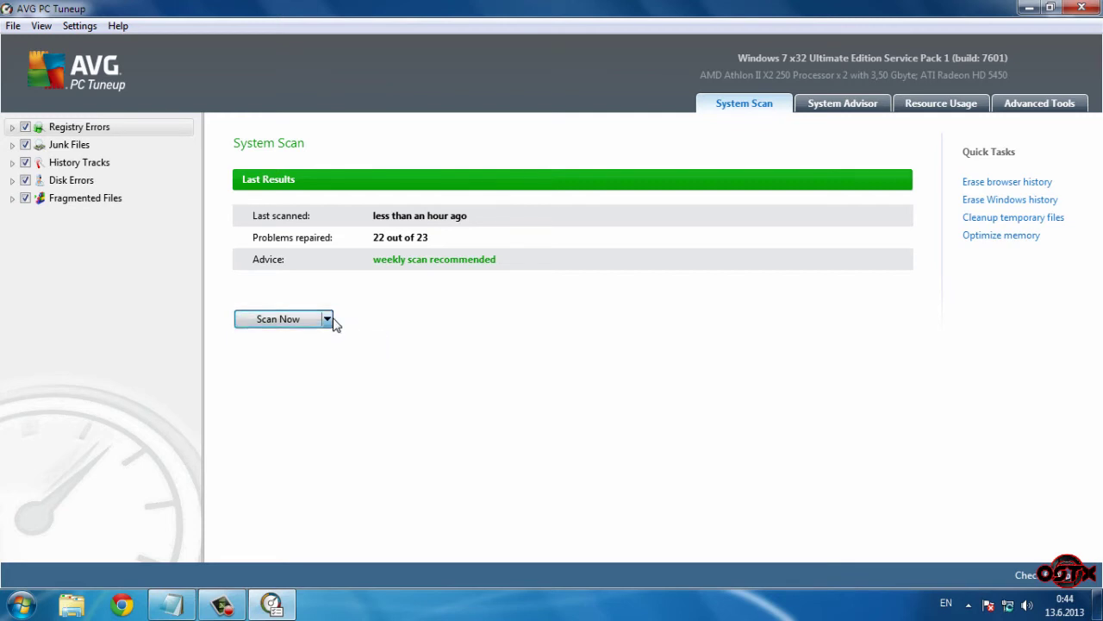
{"action": "left_click", "coordinate": [692, 345]}
- Open the Disk Maintenance Cleanup tool from the advanced tools and include Browser Cache in the Web History items
{"action": "left_click", "coordinate": [1027, 109]}
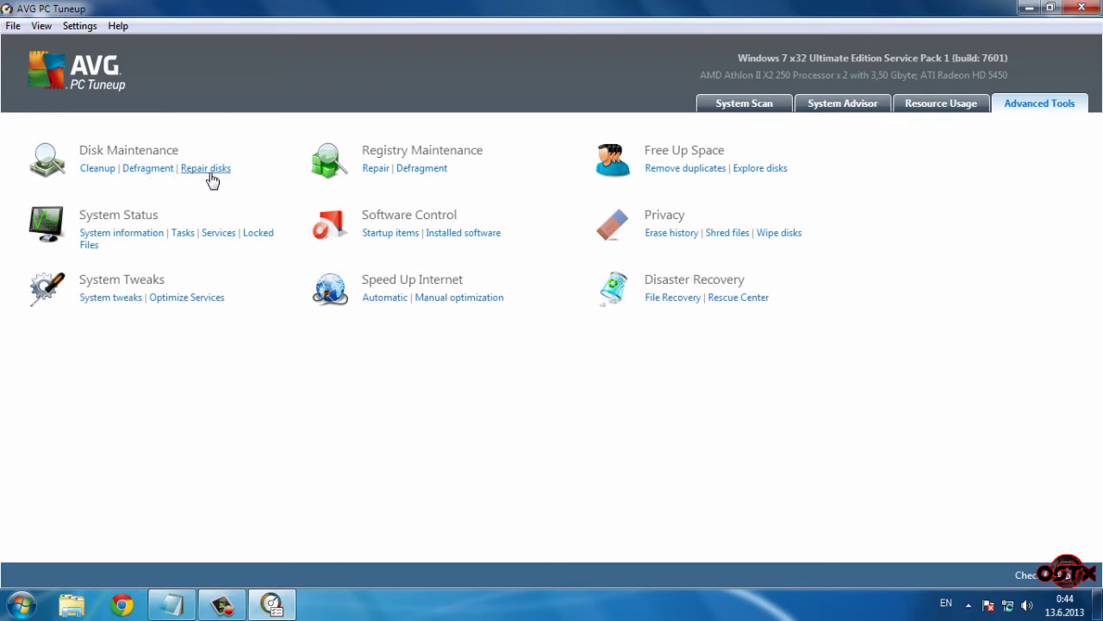
{"action": "left_click", "coordinate": [93, 168]}
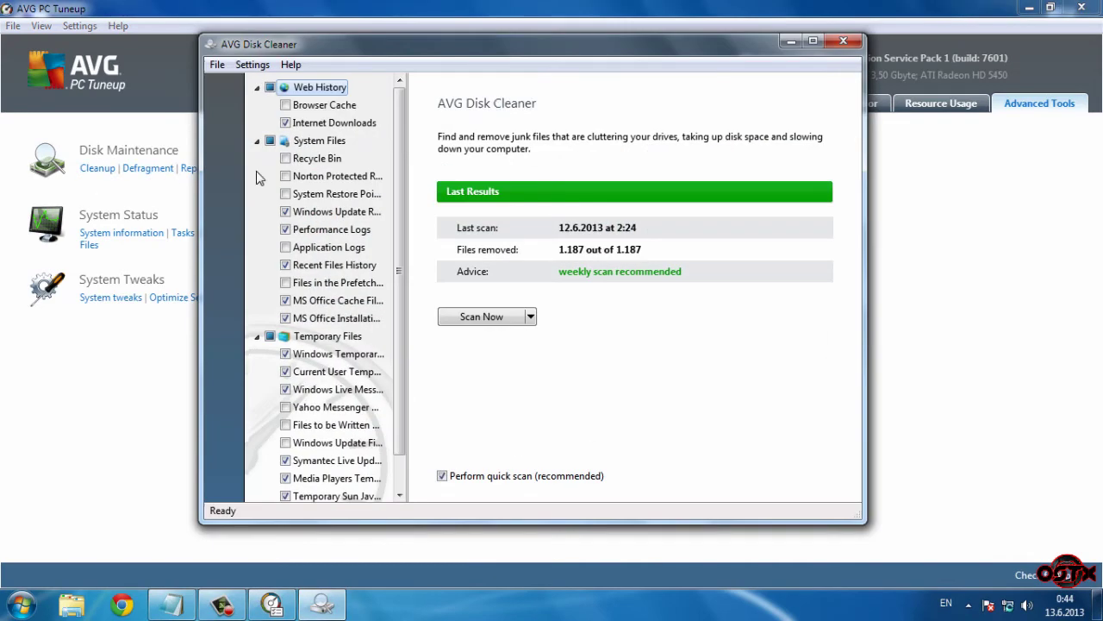
{"action": "mouse_move", "coordinate": [463, 44]}
{"action": "left_mouse_down"}
{"action": "mouse_move", "coordinate": [446, 42]}
{"action": "mouse_move", "coordinate": [468, 41]}
{"action": "left_mouse_up"}
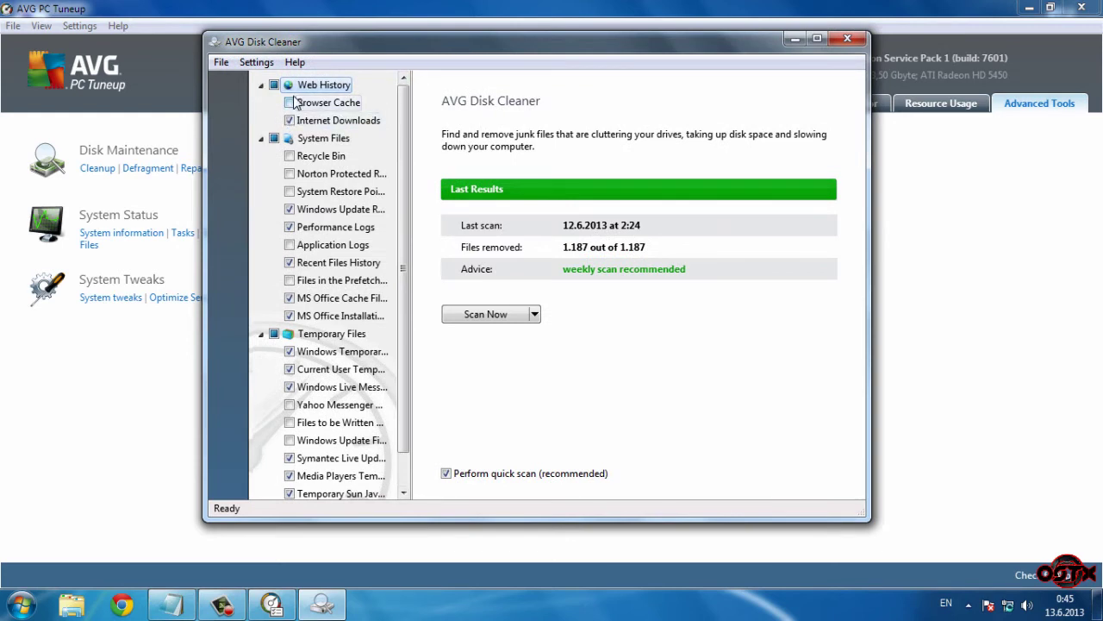
{"action": "left_click", "coordinate": [290, 102]}
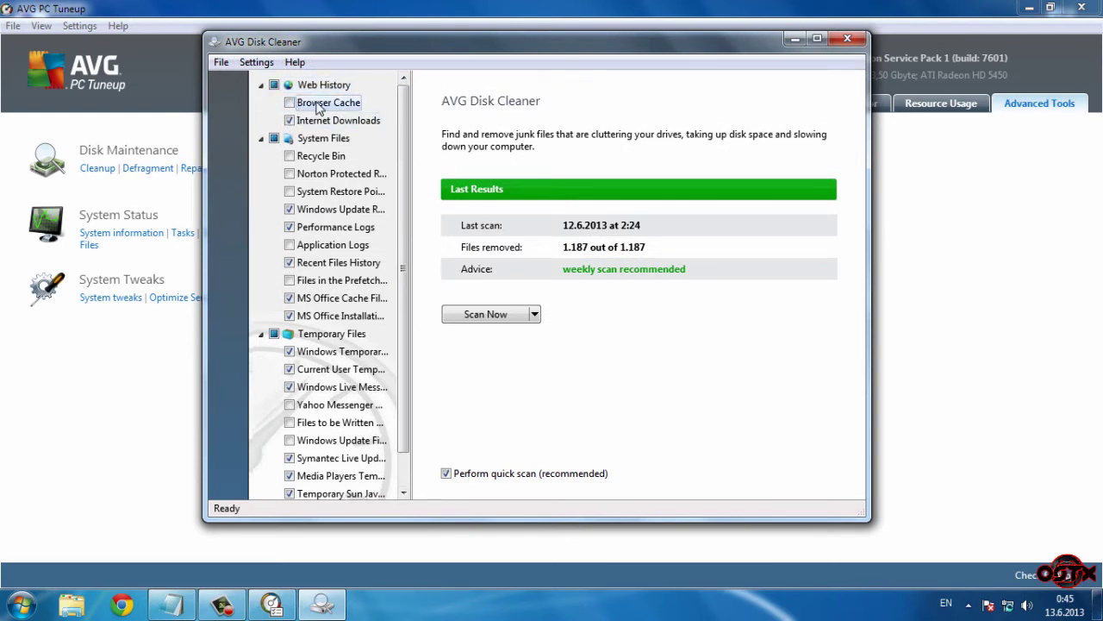
{"action": "left_click", "coordinate": [290, 102]}
{"action": "left_click", "coordinate": [263, 85]}
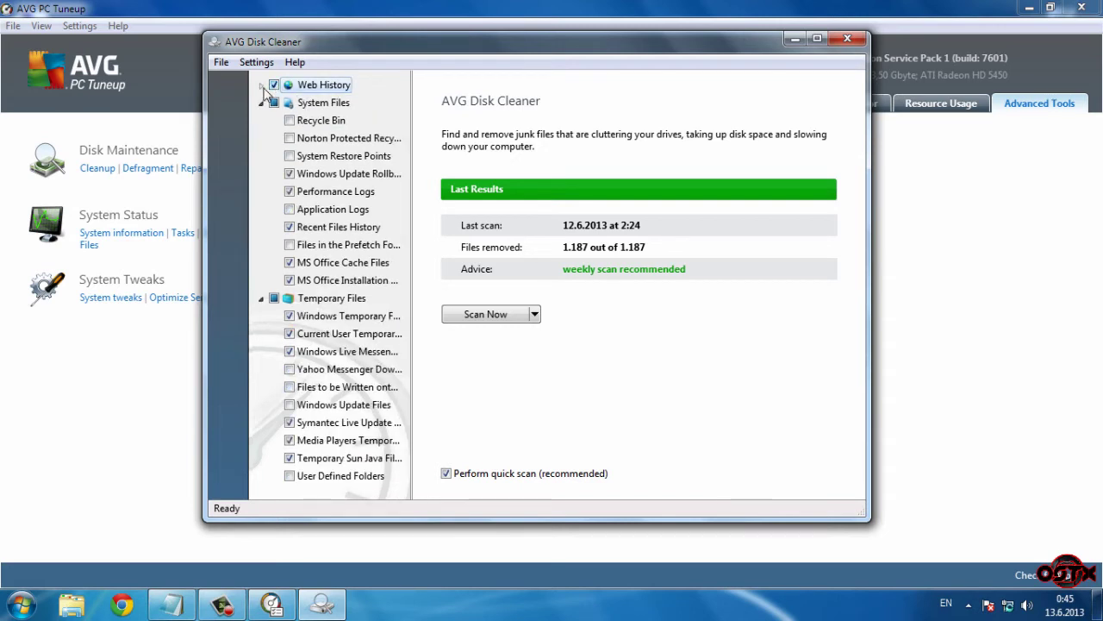
{"action": "left_click", "coordinate": [263, 85]}
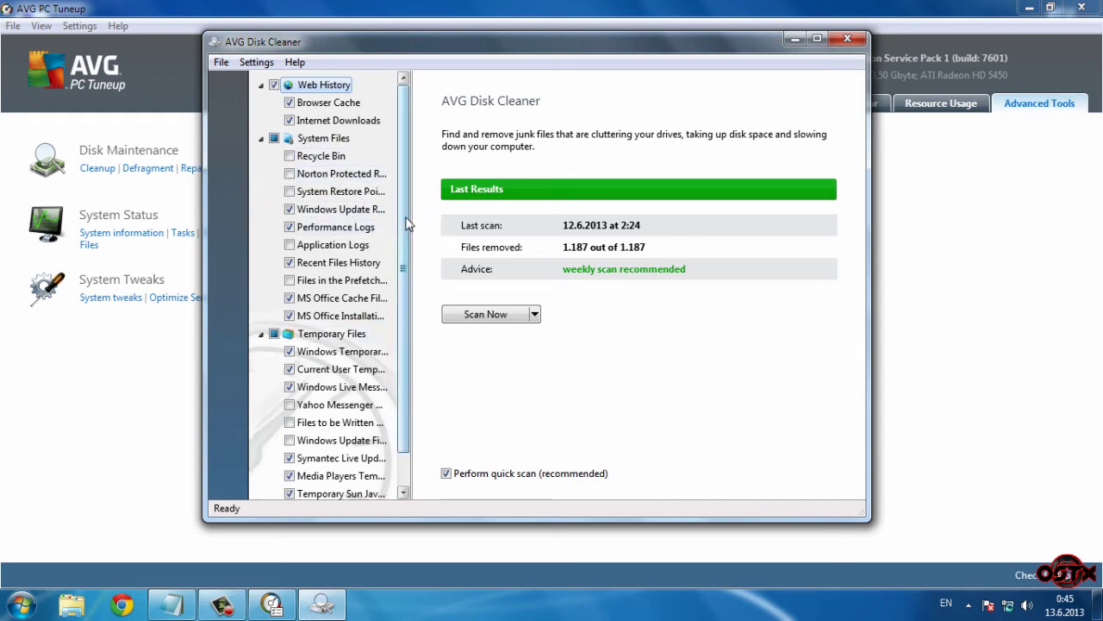
- Widen the junk file category list to show full names and look through the System Files and Temporary Files items
{"action": "left_click_drag", "start_coordinate": [412, 216], "coordinate": [479, 219]}
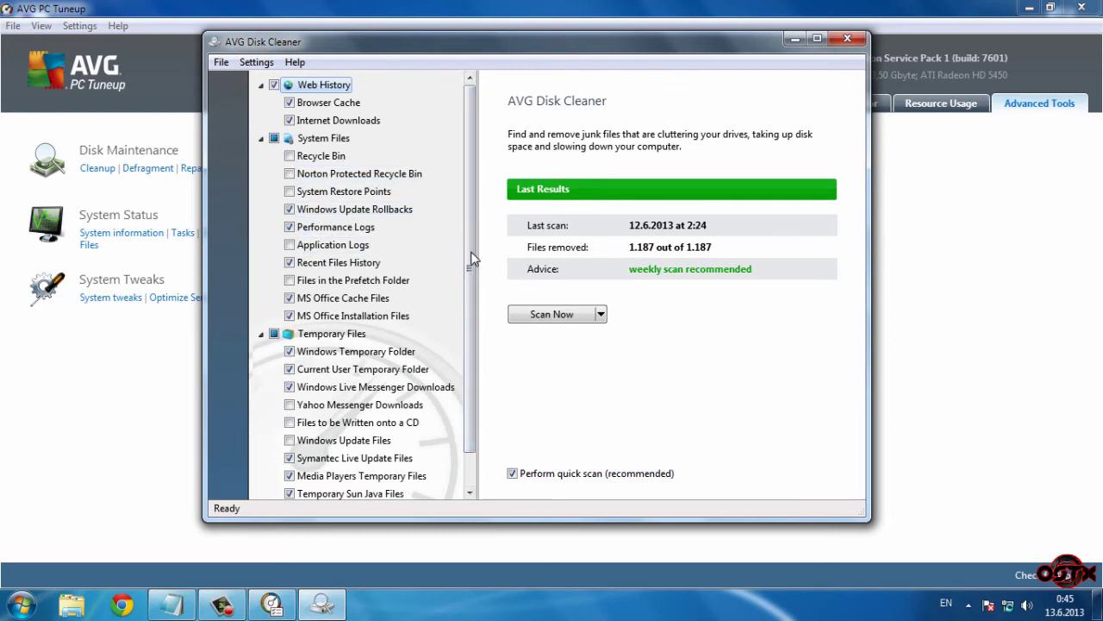
{"action": "left_click_drag", "start_coordinate": [479, 258], "coordinate": [453, 256]}
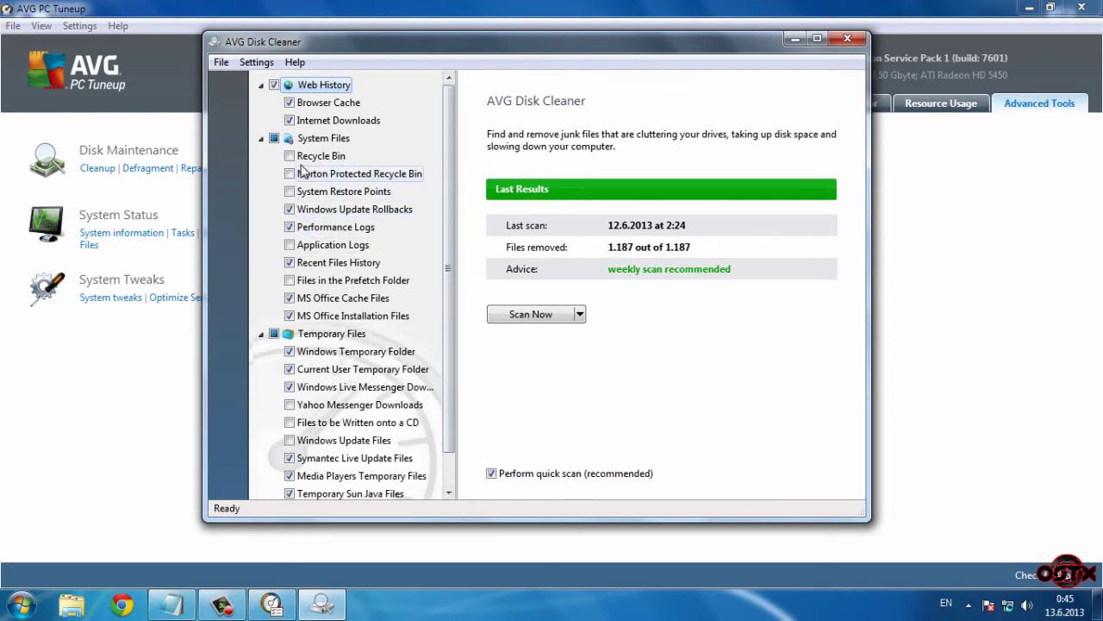
{"action": "scroll", "coordinate": [448, 288], "scroll_direction": "down", "scroll_amount": 1}
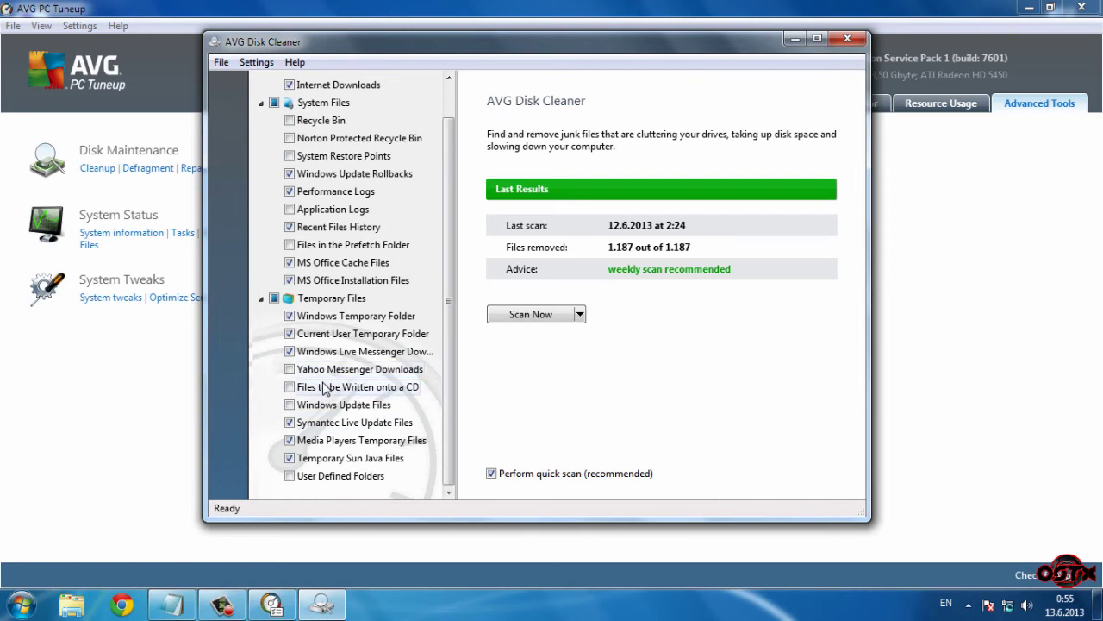
{"action": "left_click_drag", "start_coordinate": [450, 297], "coordinate": [451, 228]}
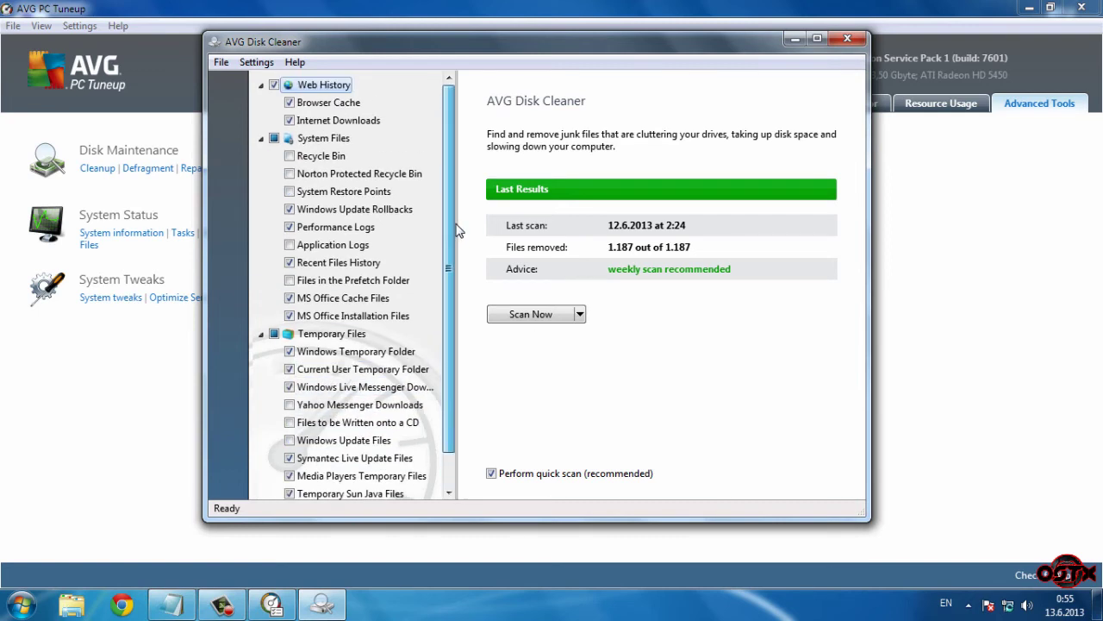
- Run Scan and Remove on the checked junk file categories and close AVG Disk Cleaner
{"action": "left_click", "coordinate": [581, 316]}
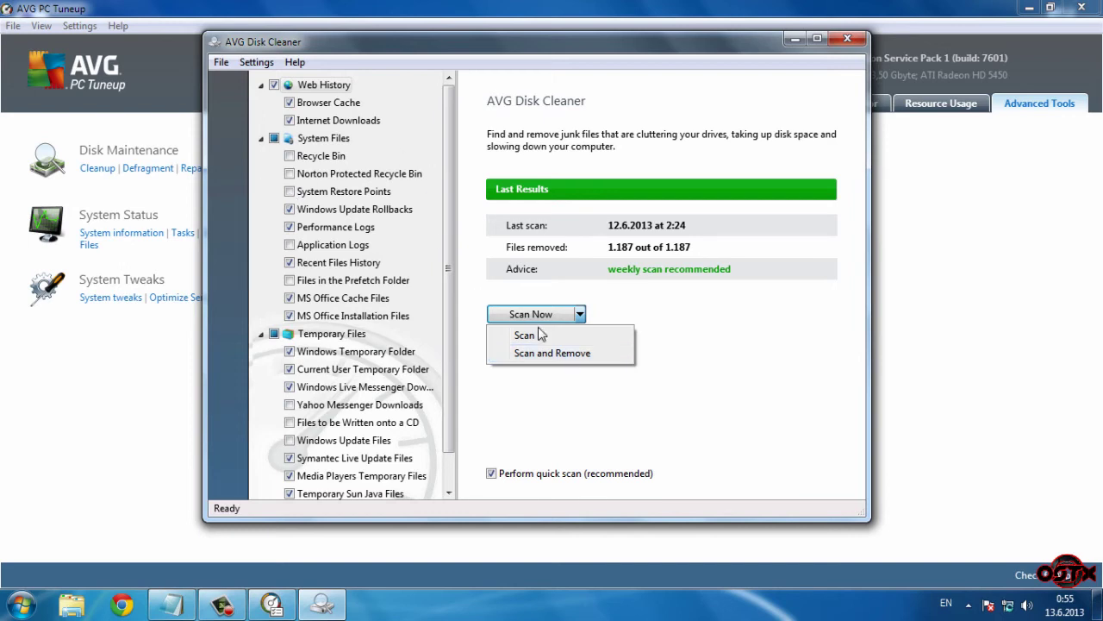
{"action": "left_click", "coordinate": [553, 361]}
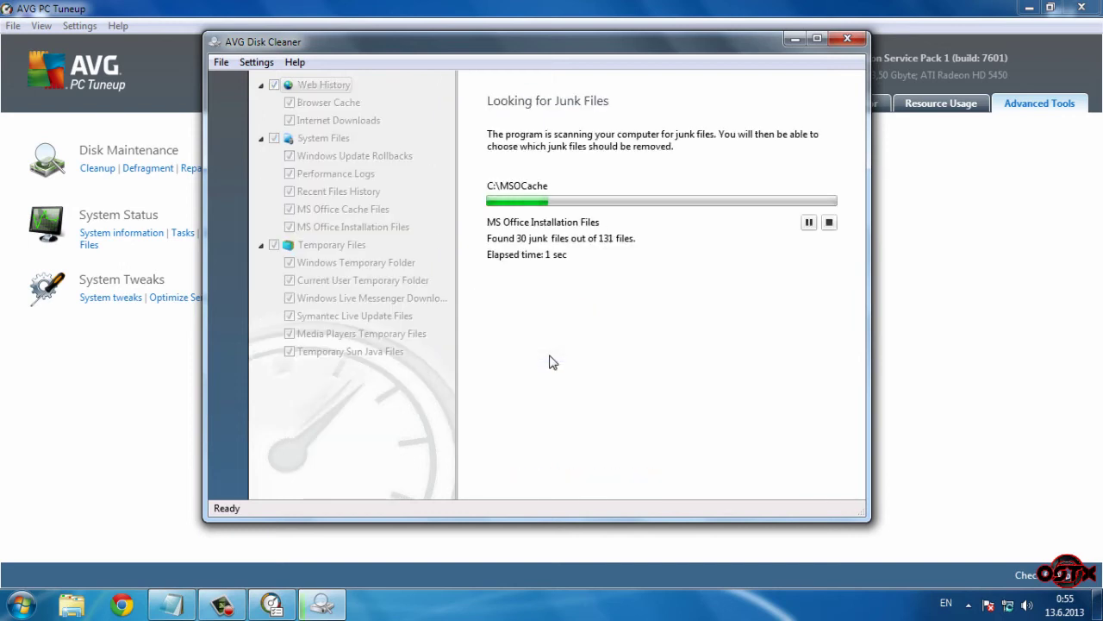
{"action": "left_click", "coordinate": [848, 38]}
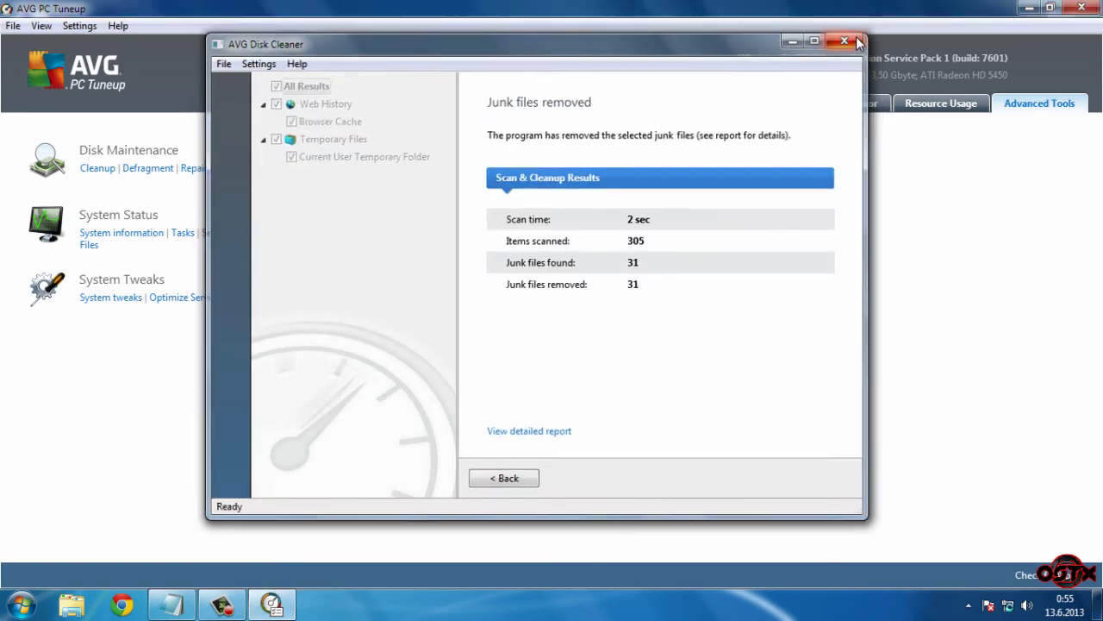
- Open the Disk Maintenance Defragment tool, review the defrag choices for drives C: and D:, and close it without defragmenting
{"action": "left_click", "coordinate": [147, 168]}
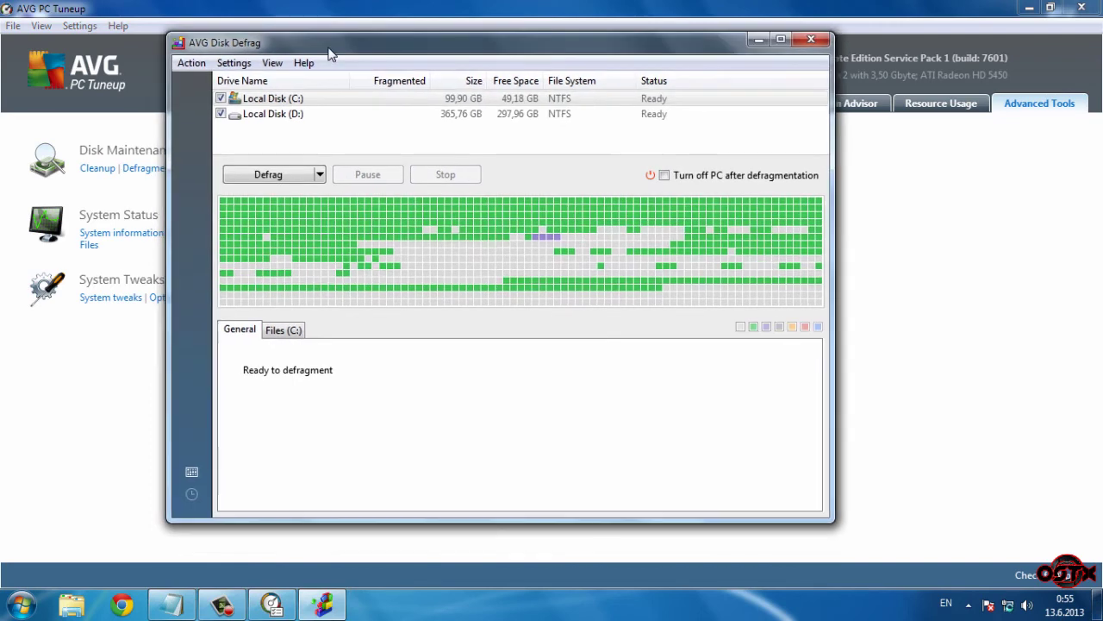
{"action": "left_click", "coordinate": [320, 175]}
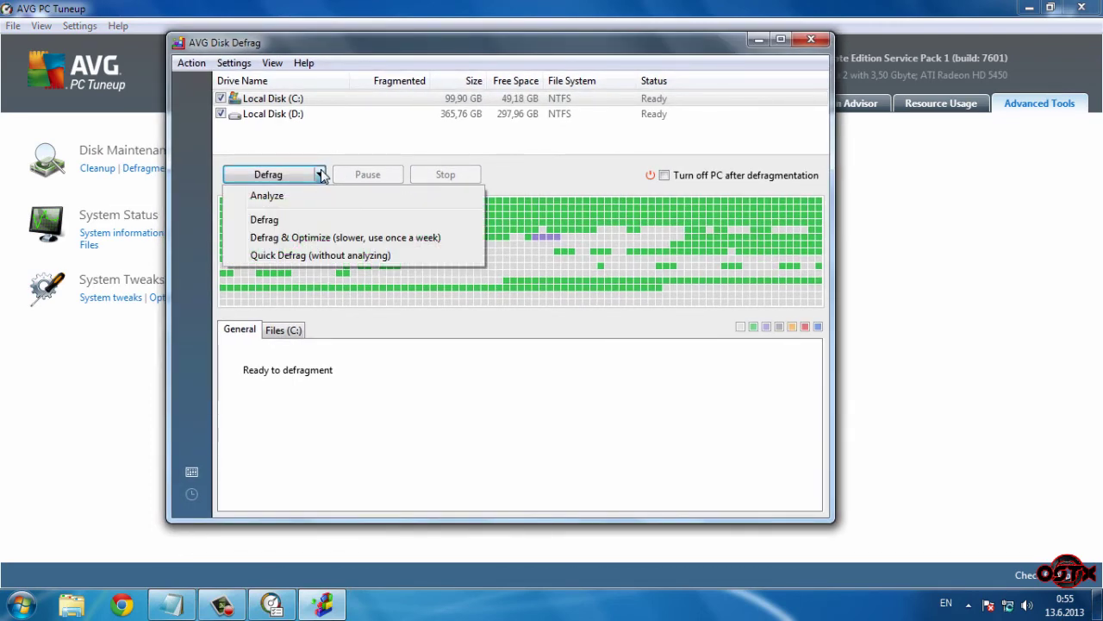
{"action": "left_click", "coordinate": [229, 129]}
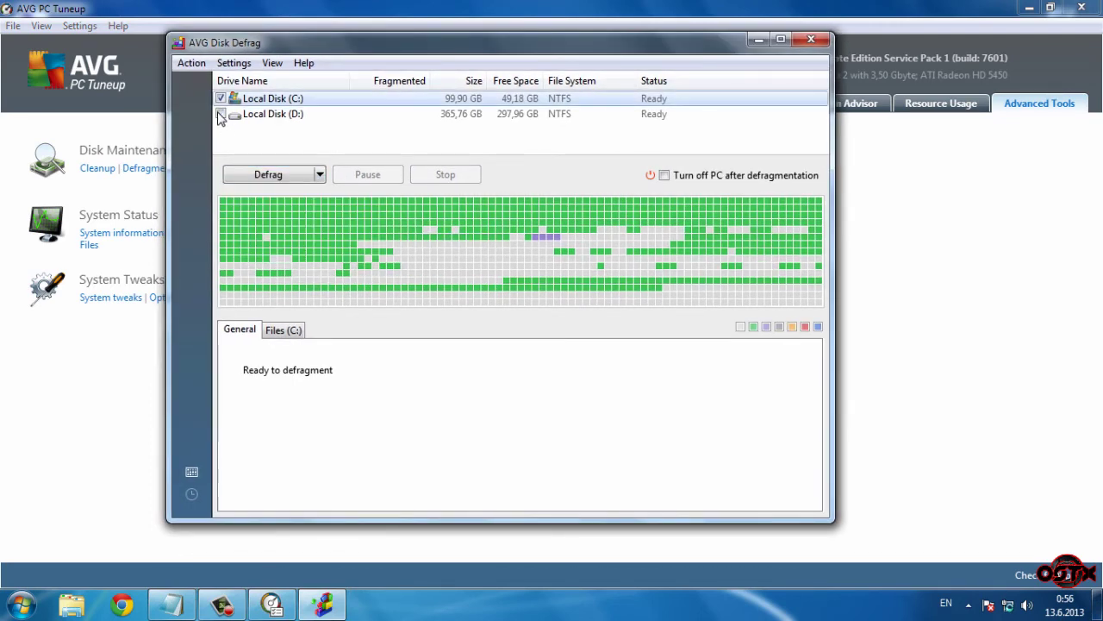
{"action": "left_click", "coordinate": [313, 115]}
{"action": "left_click", "coordinate": [320, 175]}
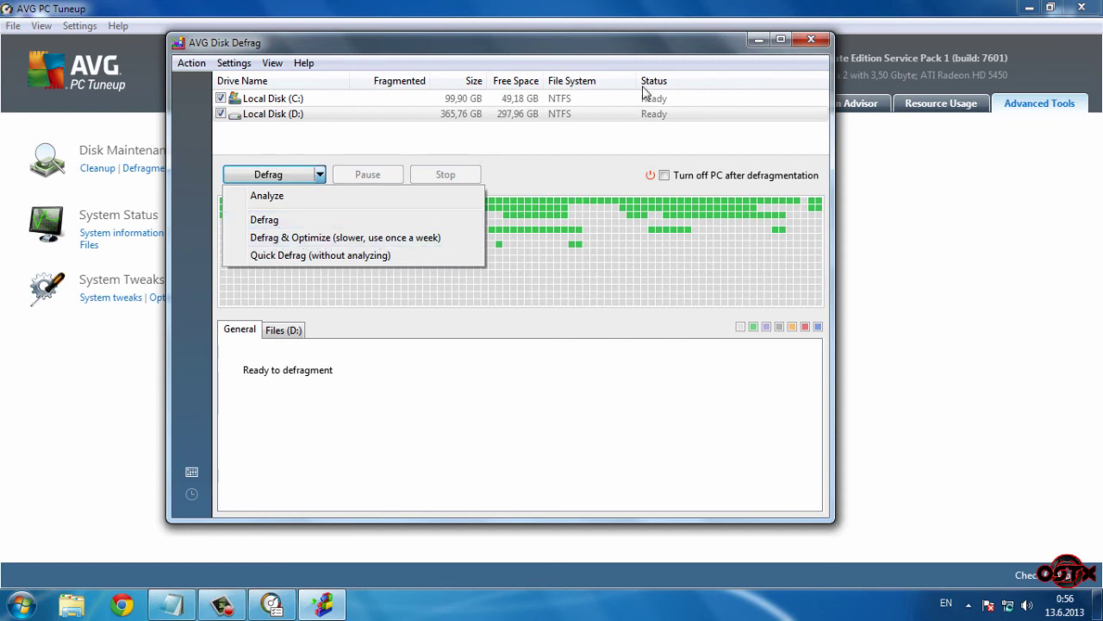
{"action": "left_click", "coordinate": [811, 40]}
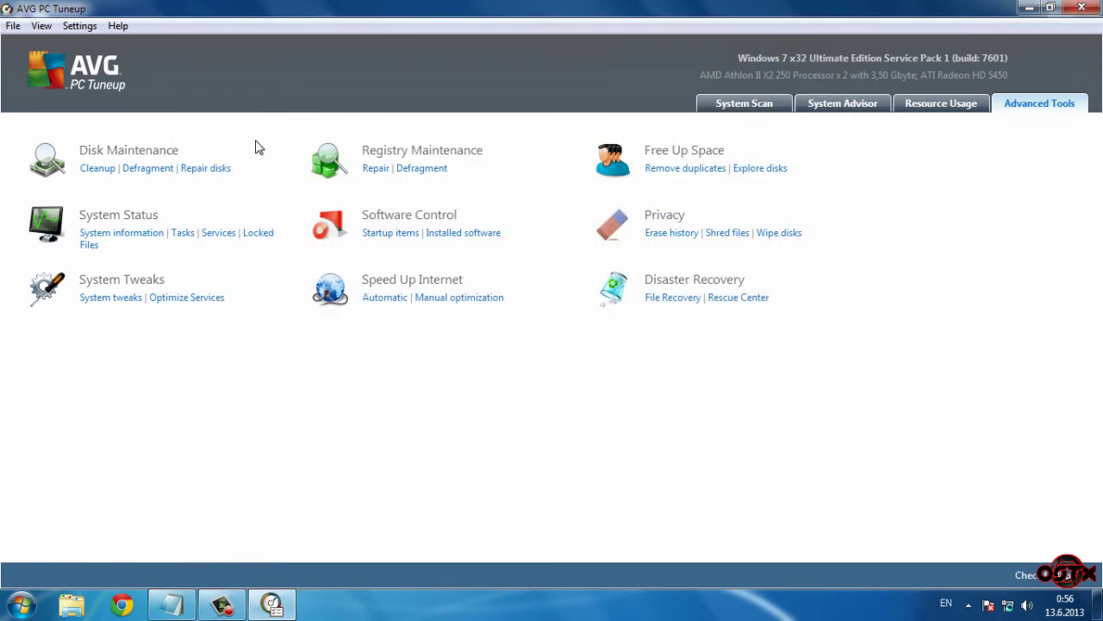
- Open the Repair disks tool and review its scan choices, including Deep Scan and Fix Selected, without starting a scan
{"action": "left_click", "coordinate": [205, 171]}
{"action": "left_click_drag", "start_coordinate": [287, 64], "coordinate": [341, 62]}
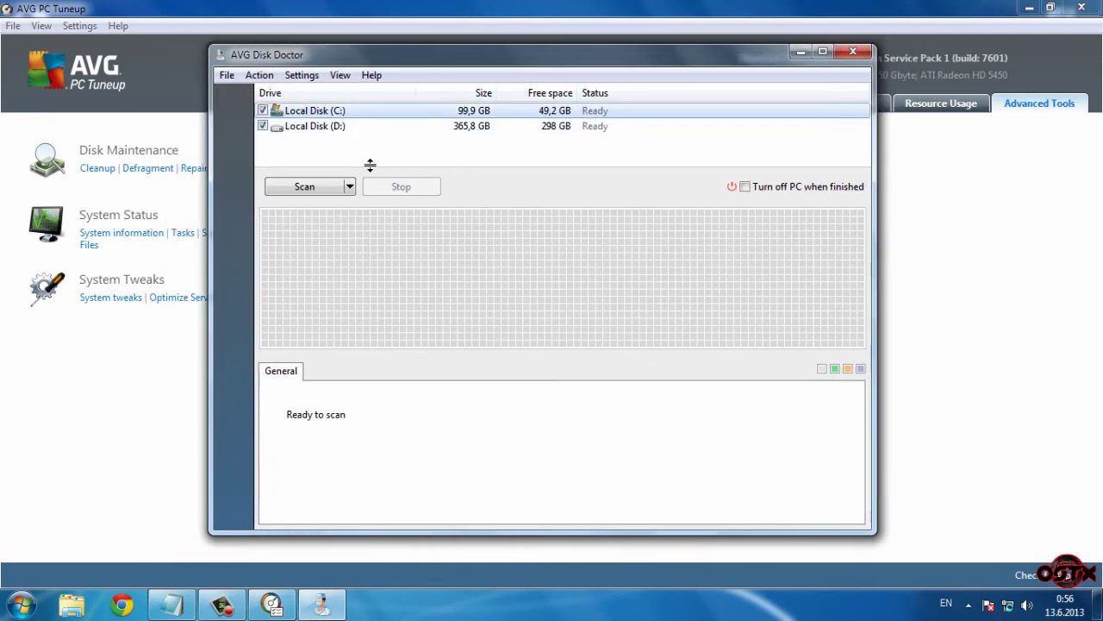
{"action": "left_click", "coordinate": [349, 187]}
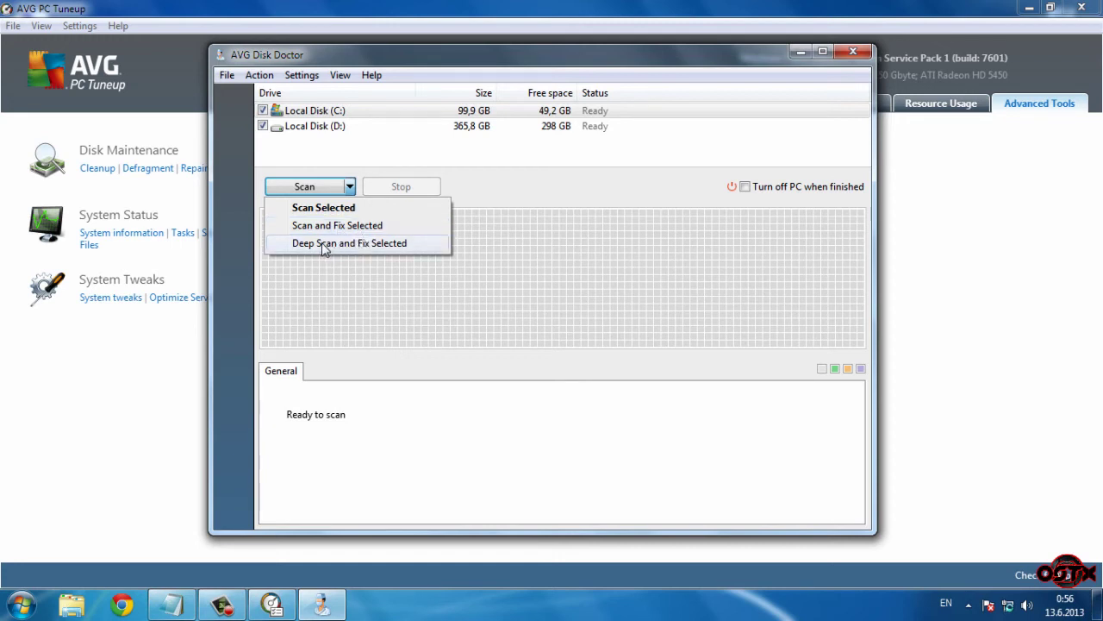
{"action": "left_click", "coordinate": [371, 164]}
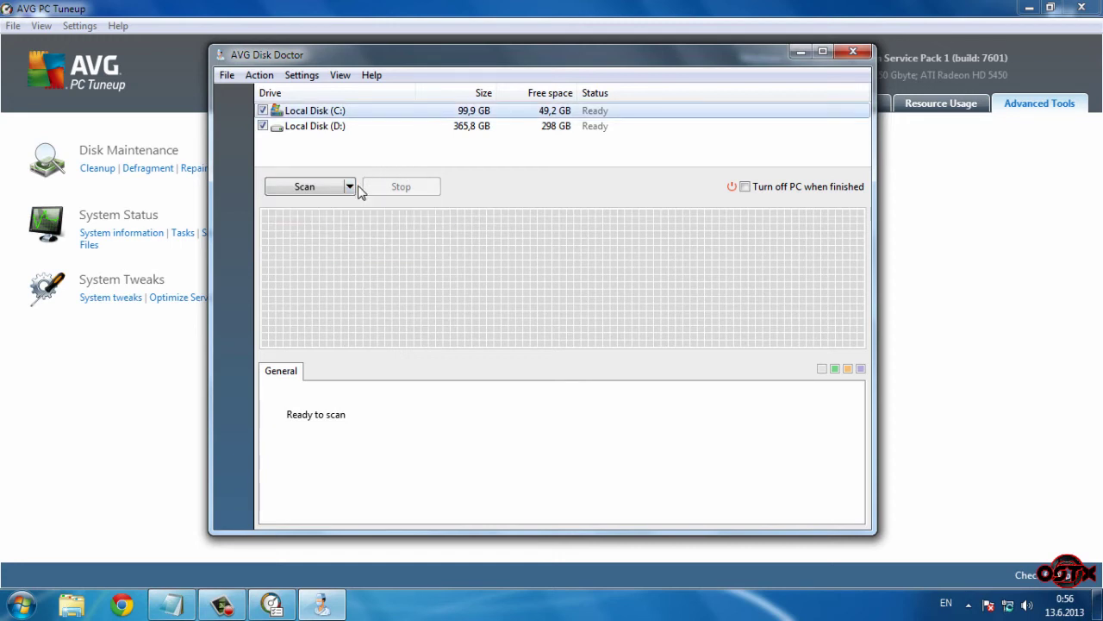
{"action": "left_click", "coordinate": [350, 188]}
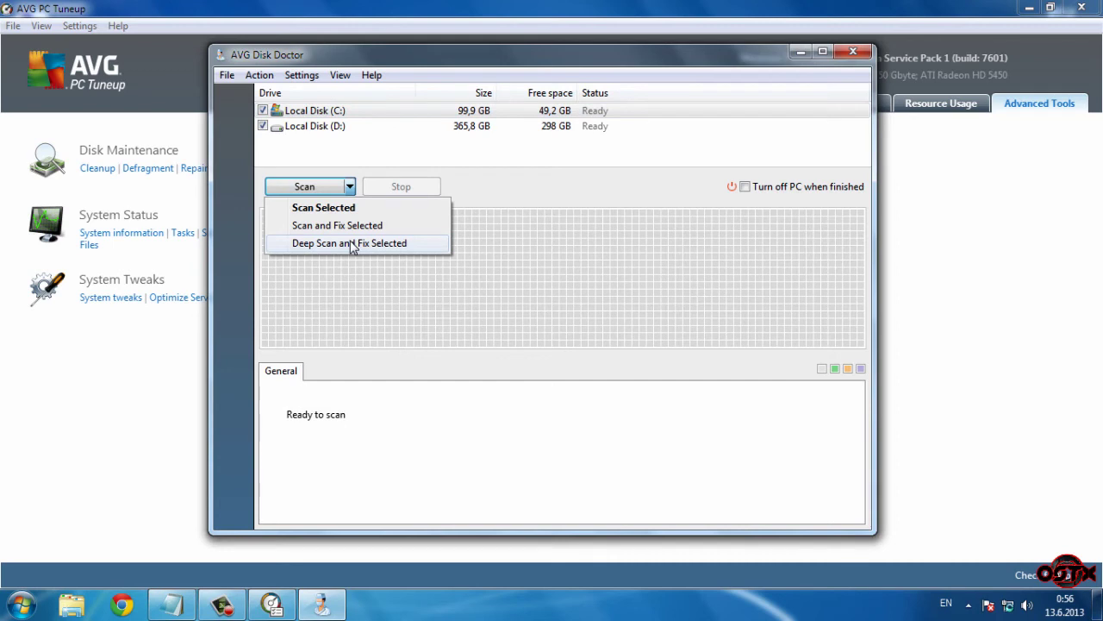
{"action": "left_click", "coordinate": [539, 196]}
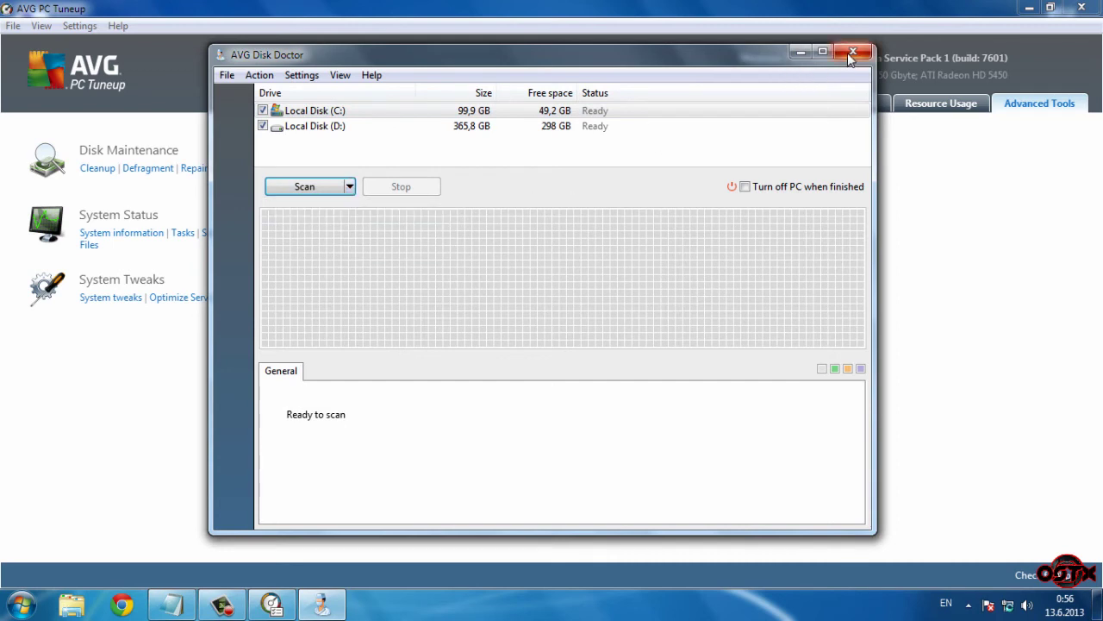
- Review the available scan modes for drives C: and D: again and close AVG Disk Doctor without scanning
{"action": "left_click", "coordinate": [350, 186]}
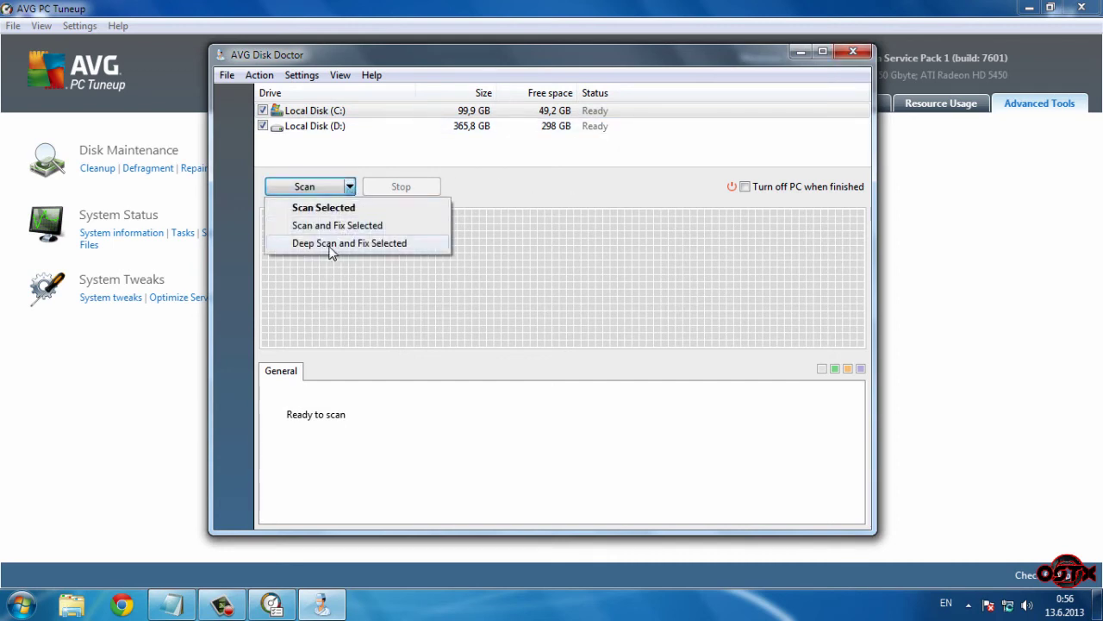
{"action": "left_click", "coordinate": [574, 161]}
{"action": "left_click", "coordinate": [350, 188]}
{"action": "left_click", "coordinate": [539, 194]}
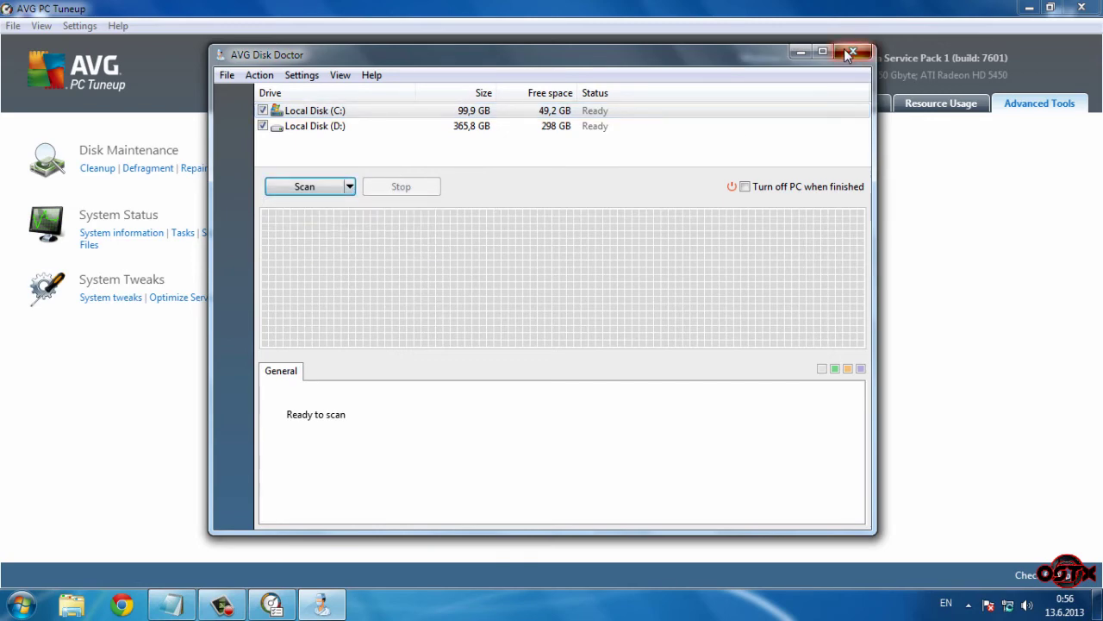
{"action": "left_click", "coordinate": [853, 52]}
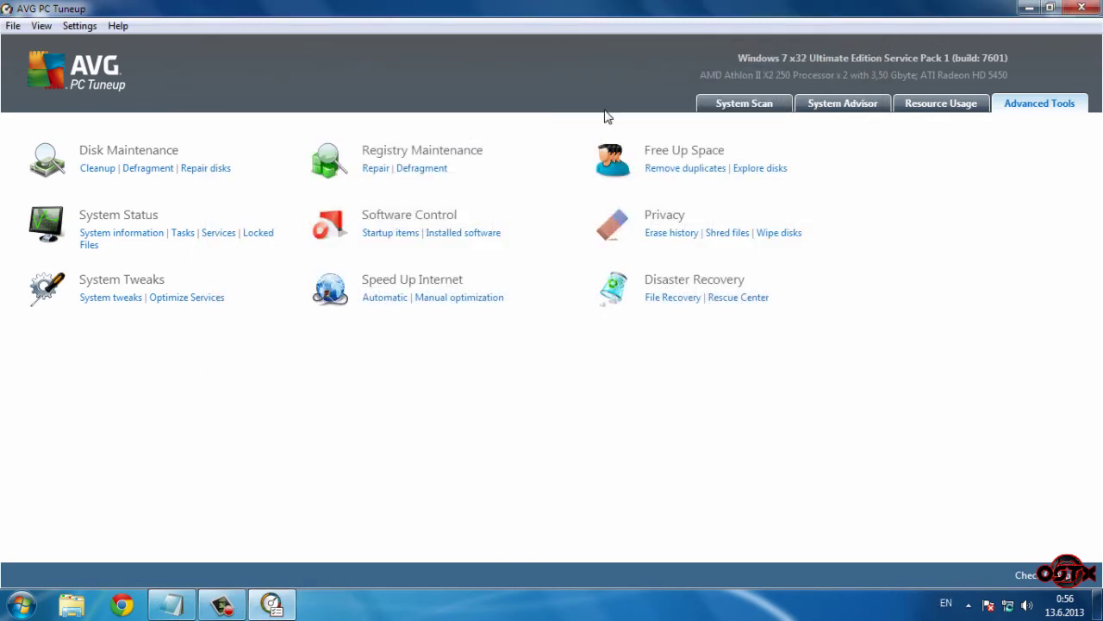
- Open the Registry Maintenance Repair tool and look through its Basic Categories and Advanced Categories, keeping every item checked
{"action": "left_click", "coordinate": [377, 169]}
{"action": "mouse_move", "coordinate": [461, 71]}
{"action": "left_mouse_down"}
{"action": "mouse_move", "coordinate": [426, 134]}
{"action": "mouse_move", "coordinate": [390, 252]}
{"action": "mouse_move", "coordinate": [470, 62]}
{"action": "left_mouse_up"}
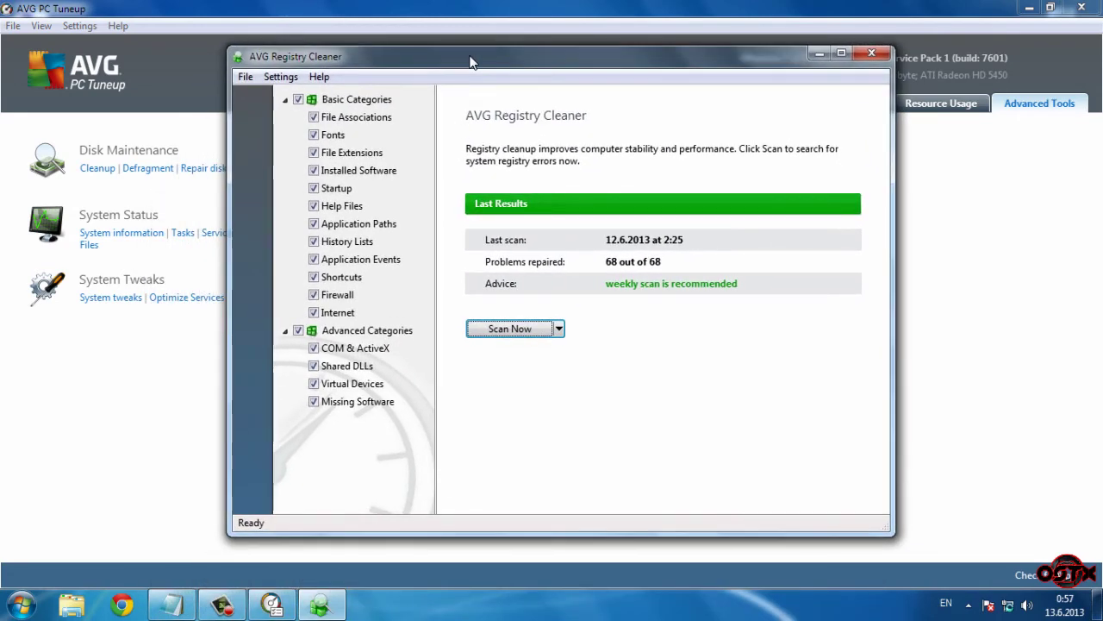
{"action": "left_click", "coordinate": [285, 100]}
{"action": "left_click", "coordinate": [285, 118]}
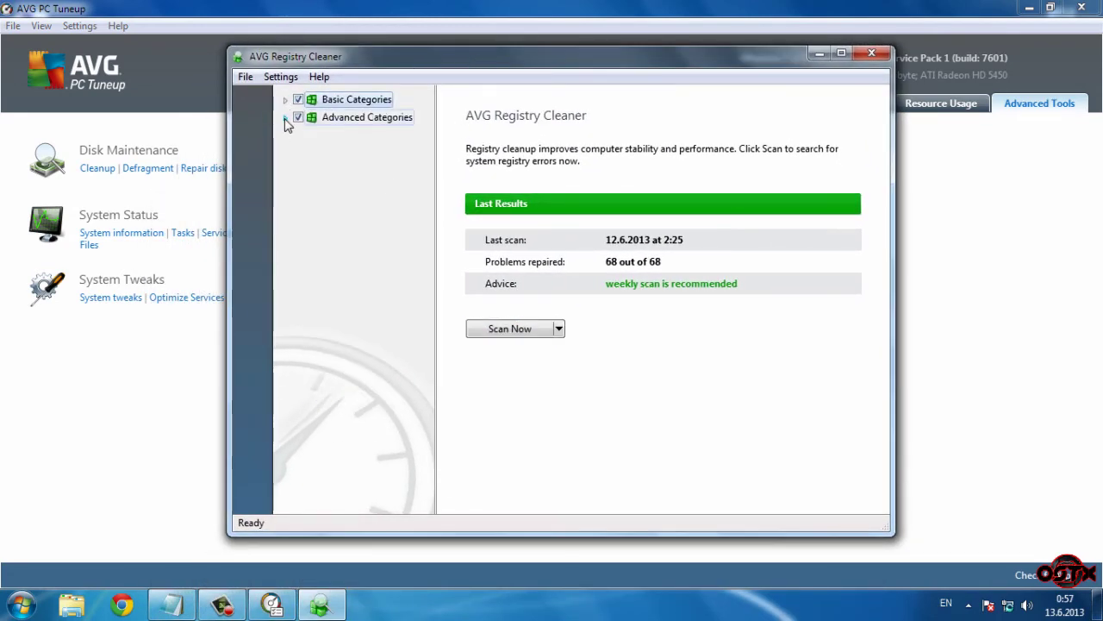
{"action": "left_click", "coordinate": [298, 118]}
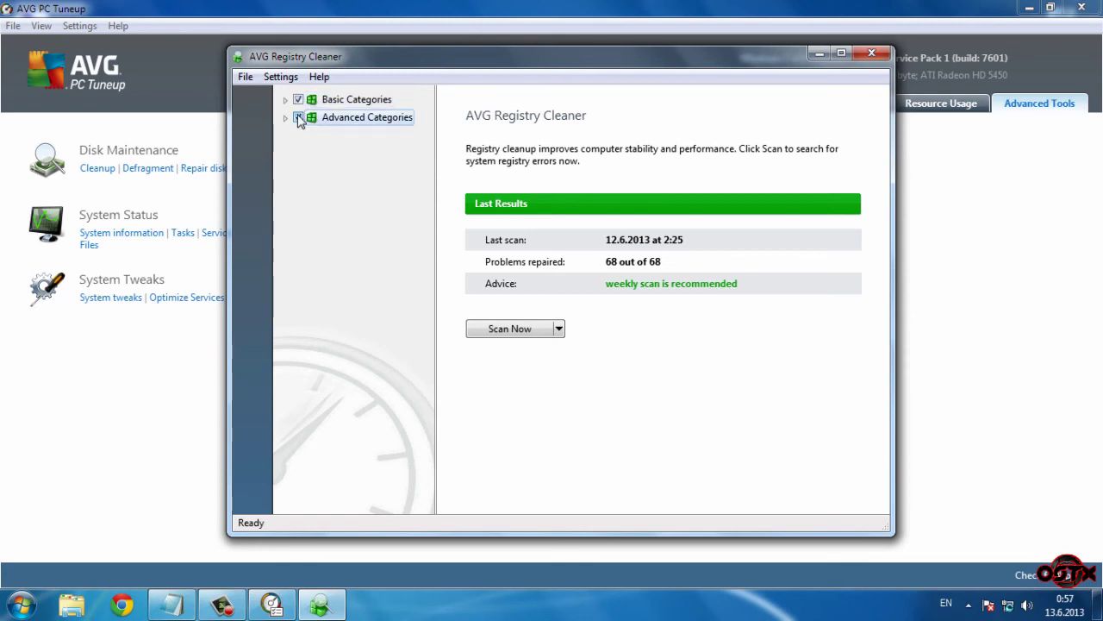
{"action": "left_click", "coordinate": [298, 100]}
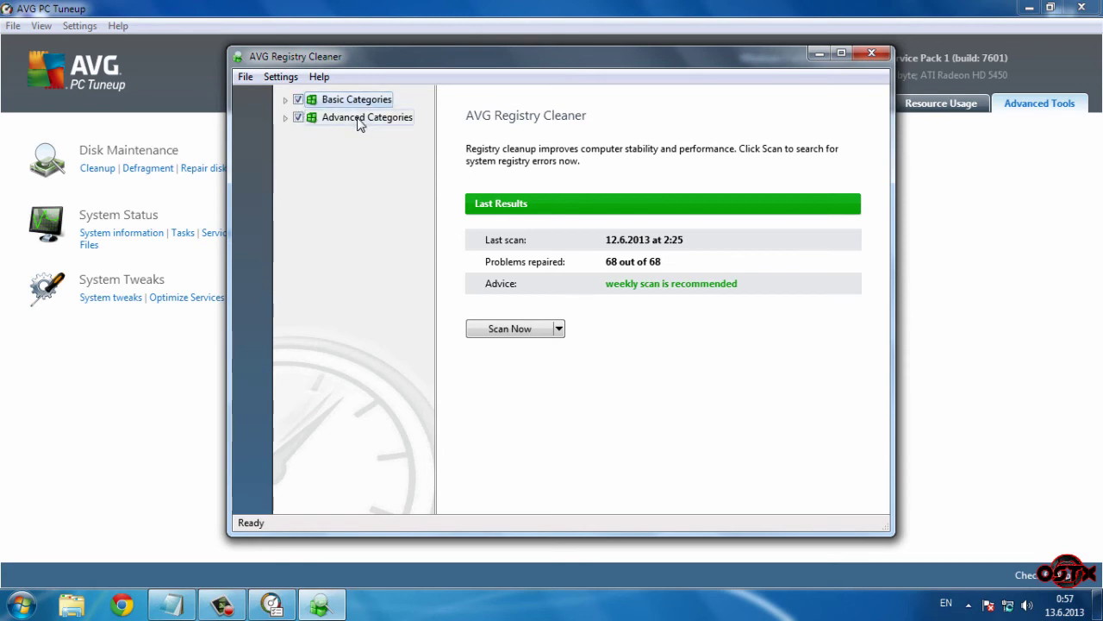
{"action": "left_click", "coordinate": [285, 117]}
{"action": "left_click", "coordinate": [286, 99]}
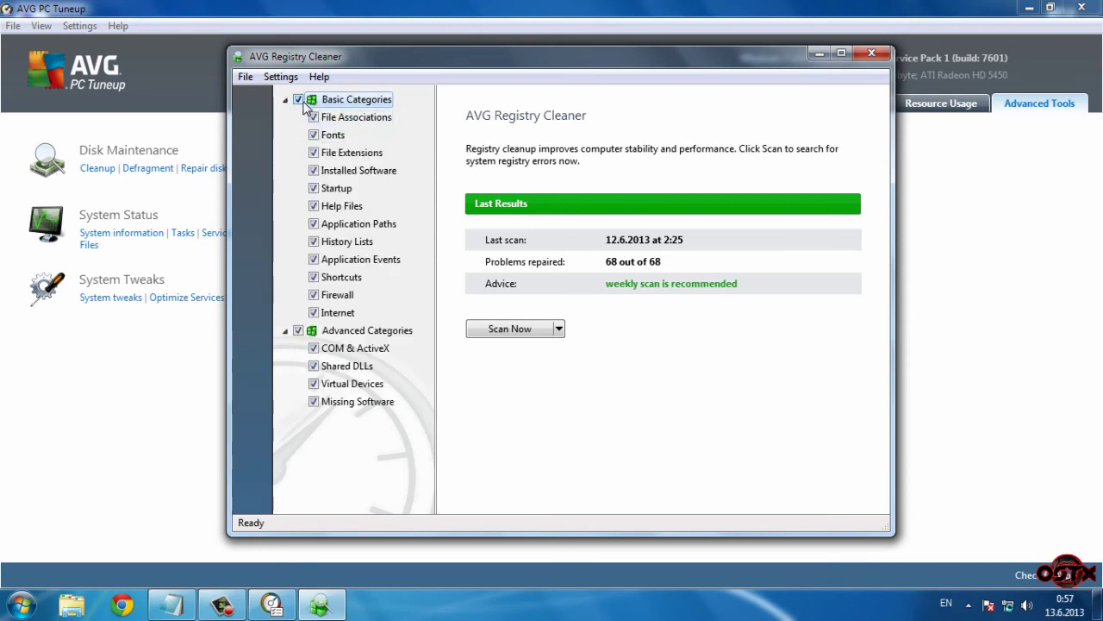
- Run Scan and Repair on all checked registry categories and close AVG Registry Cleaner once the repair finishes
{"action": "left_click", "coordinate": [560, 328]}
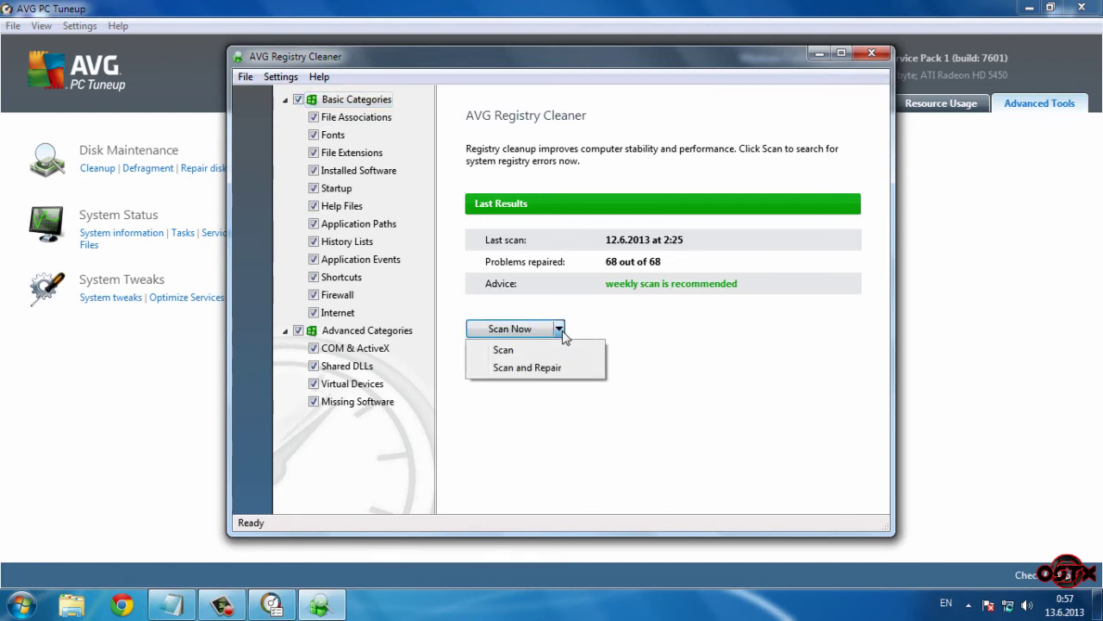
{"action": "left_click", "coordinate": [560, 370]}
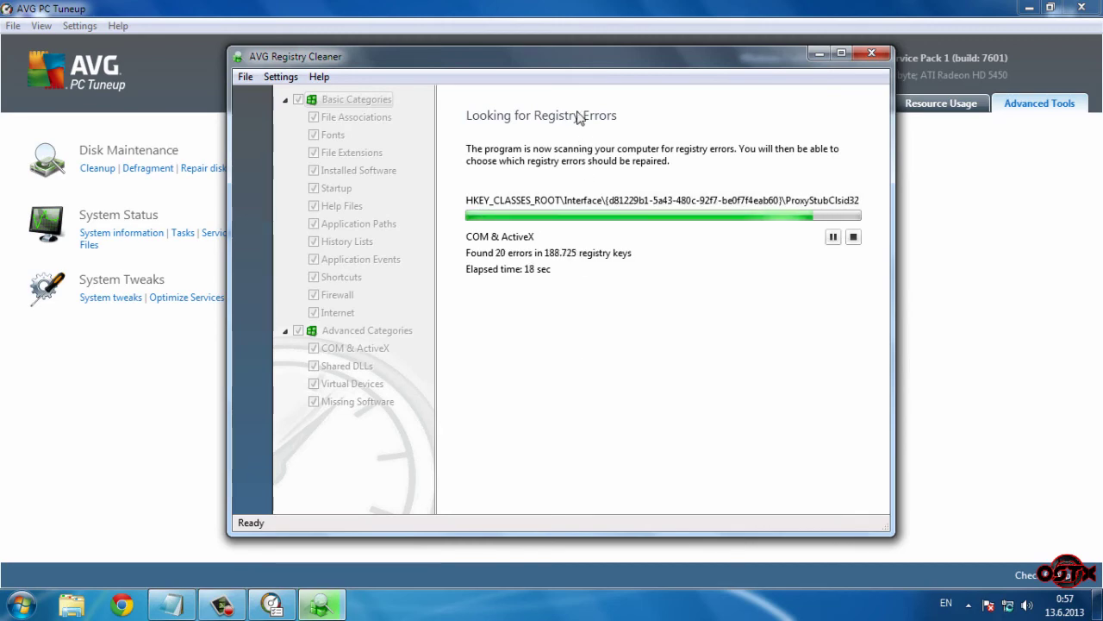
{"action": "mouse_move", "coordinate": [561, 67]}
{"action": "left_mouse_down"}
{"action": "mouse_move", "coordinate": [495, 66]}
{"action": "mouse_move", "coordinate": [548, 53]}
{"action": "left_mouse_up"}
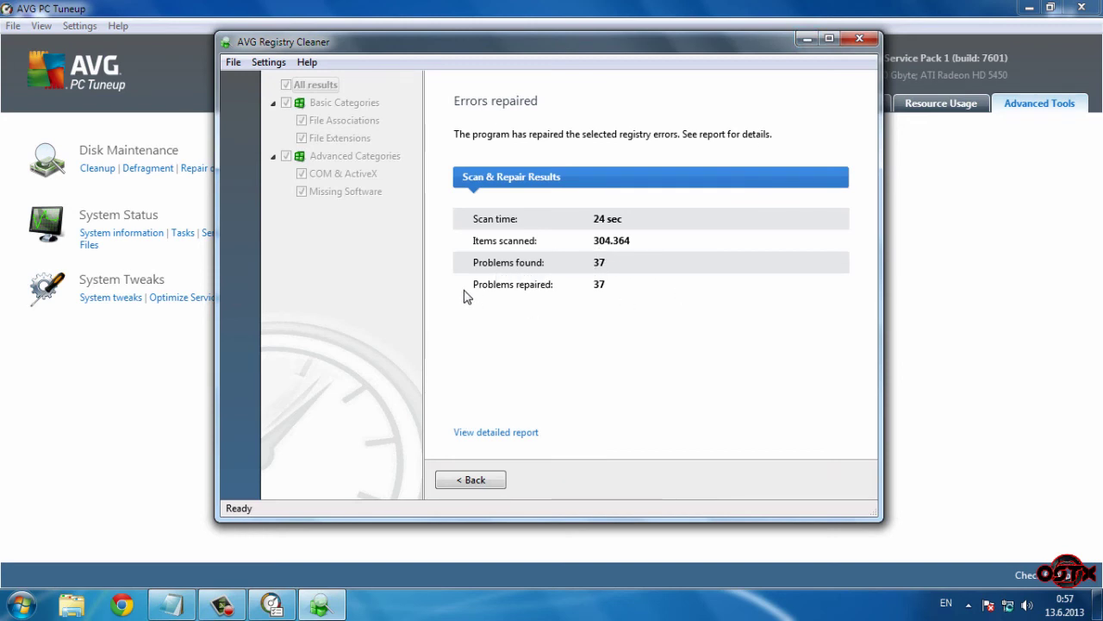
{"action": "left_click", "coordinate": [864, 40]}
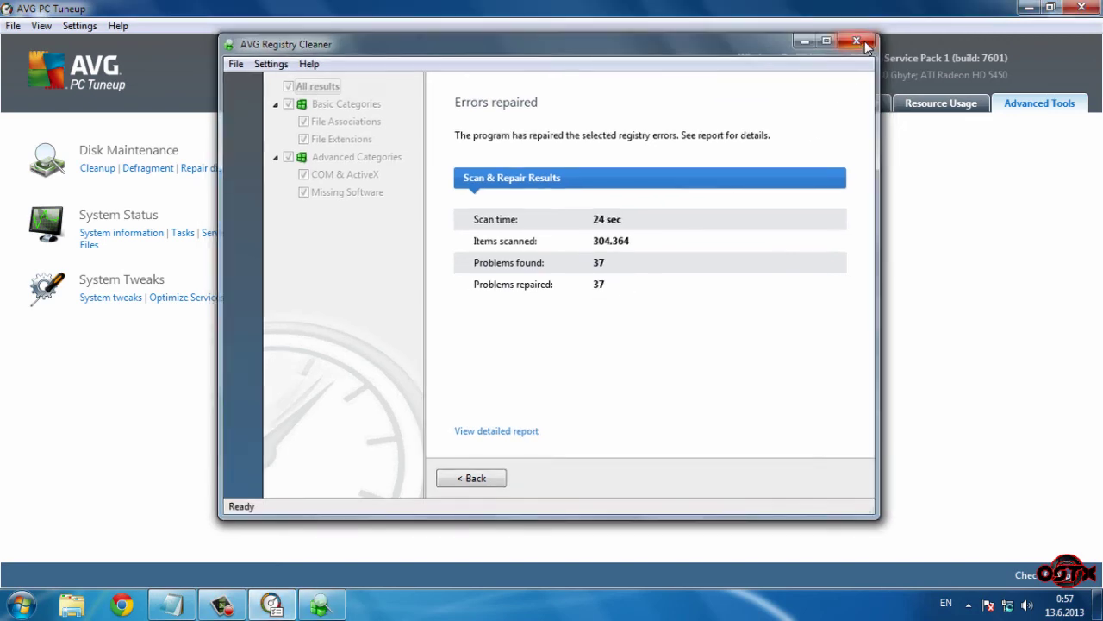
- Look over the registry Defragment tool and the Remove duplicates tool, closing each without running an analysis or search
{"action": "left_click", "coordinate": [408, 169]}
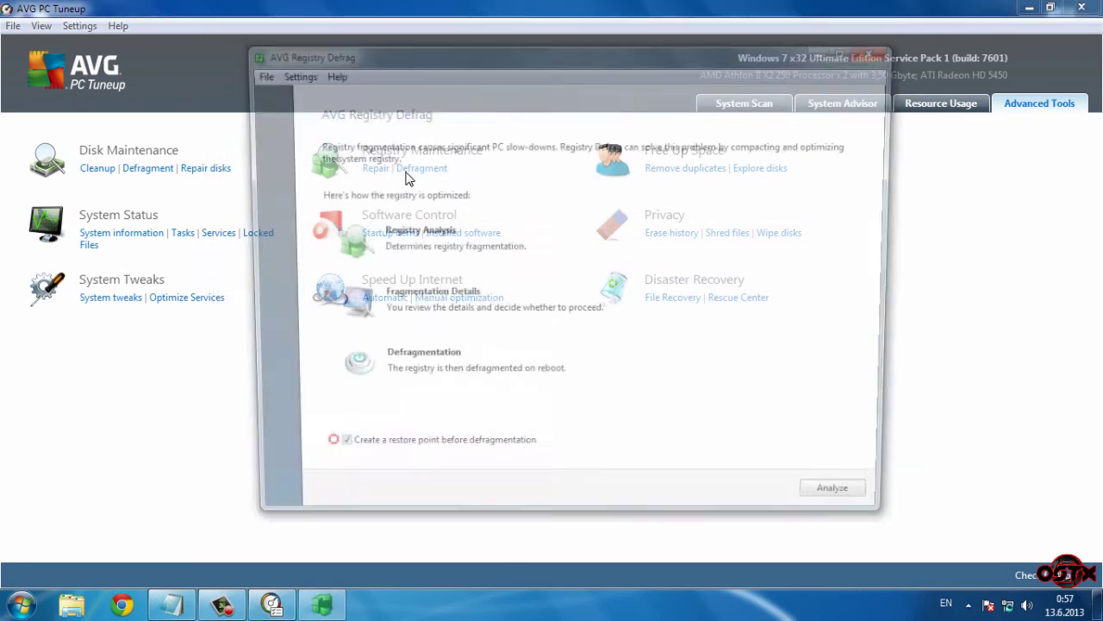
{"action": "left_click_drag", "start_coordinate": [427, 56], "coordinate": [434, 27]}
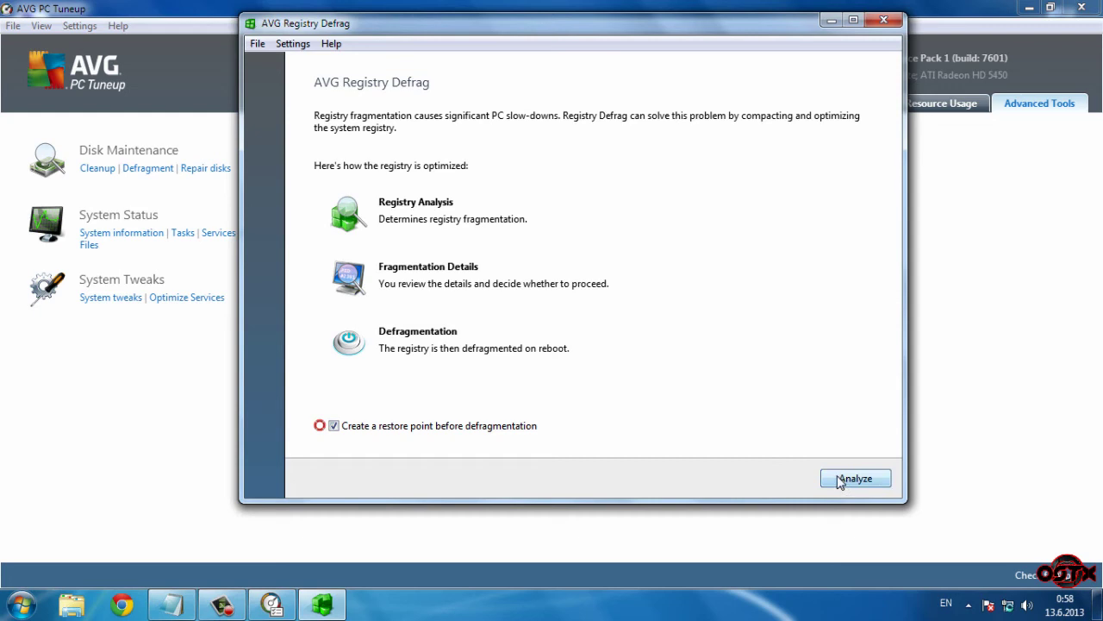
{"action": "left_click", "coordinate": [884, 19]}
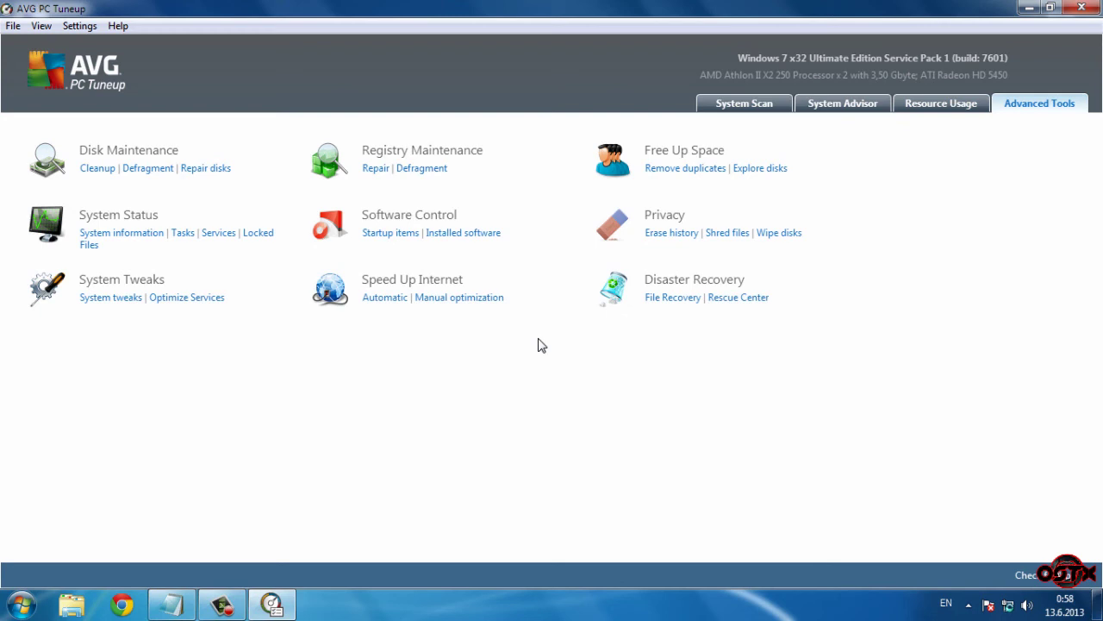
{"action": "left_click", "coordinate": [690, 171]}
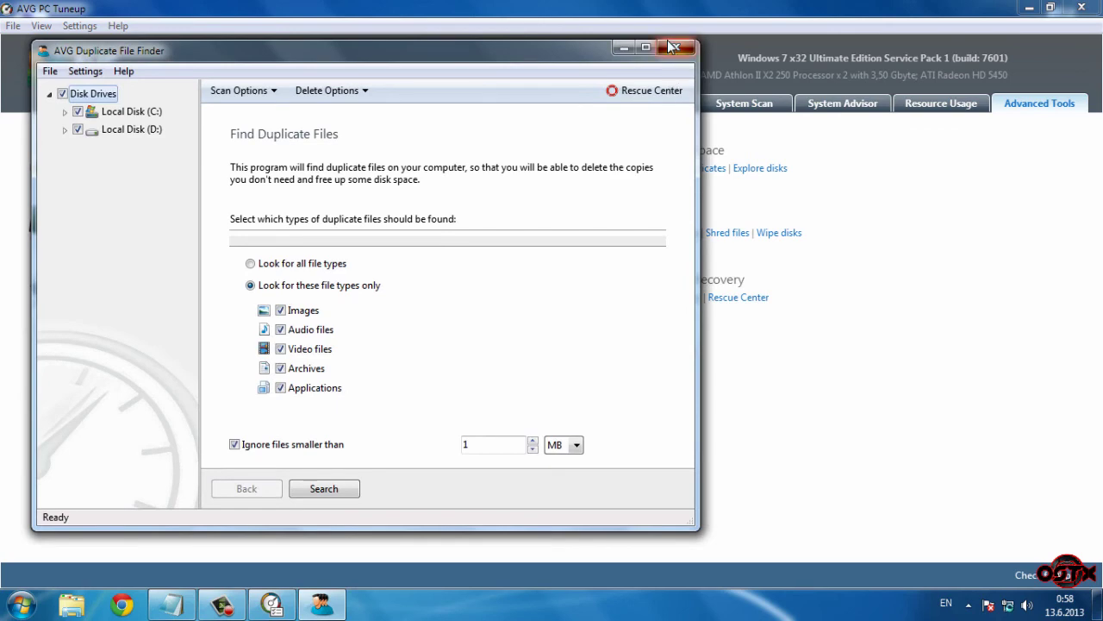
{"action": "left_click", "coordinate": [674, 48]}
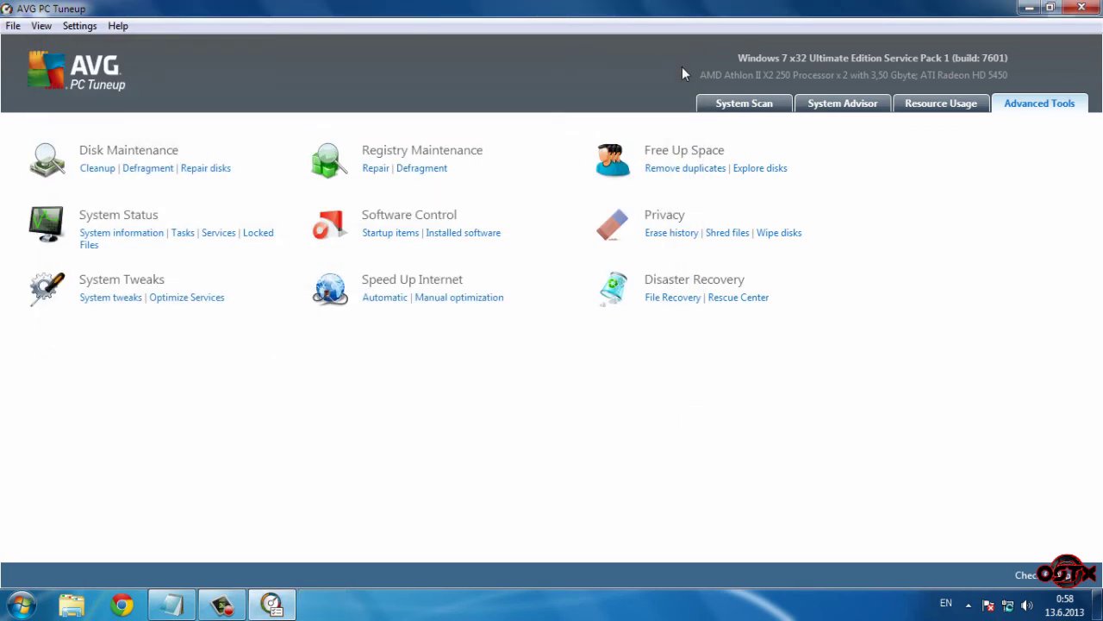
- Open the Privacy Erase history tool and examine the track items under Internet Explorer, Google Chrome and Windows Explorer
{"action": "left_click", "coordinate": [657, 235]}
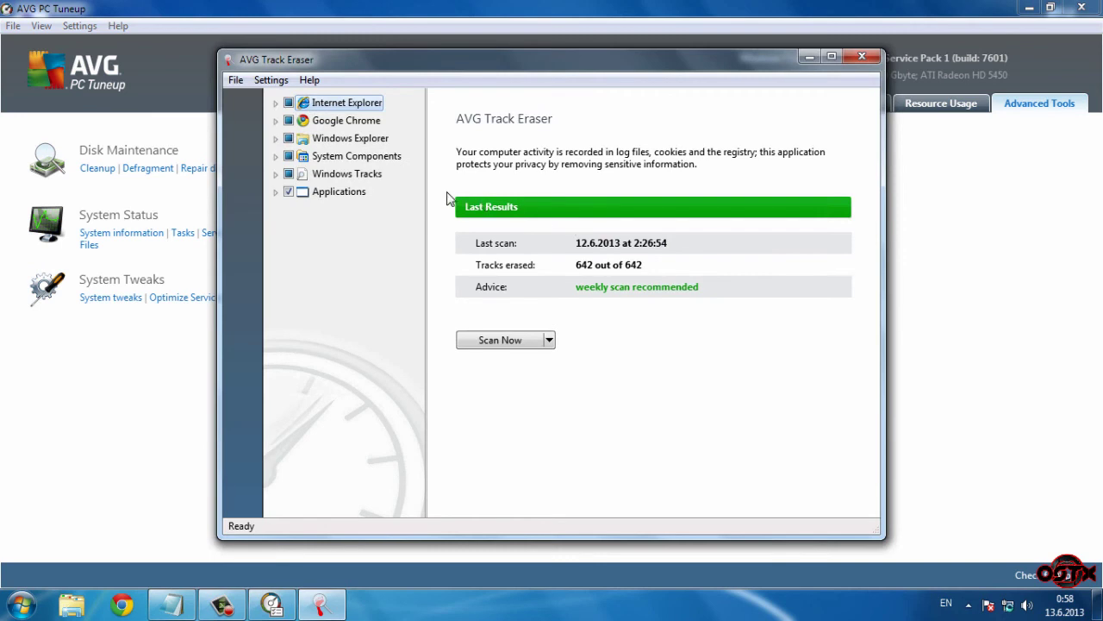
{"action": "left_click_drag", "start_coordinate": [473, 57], "coordinate": [439, 52]}
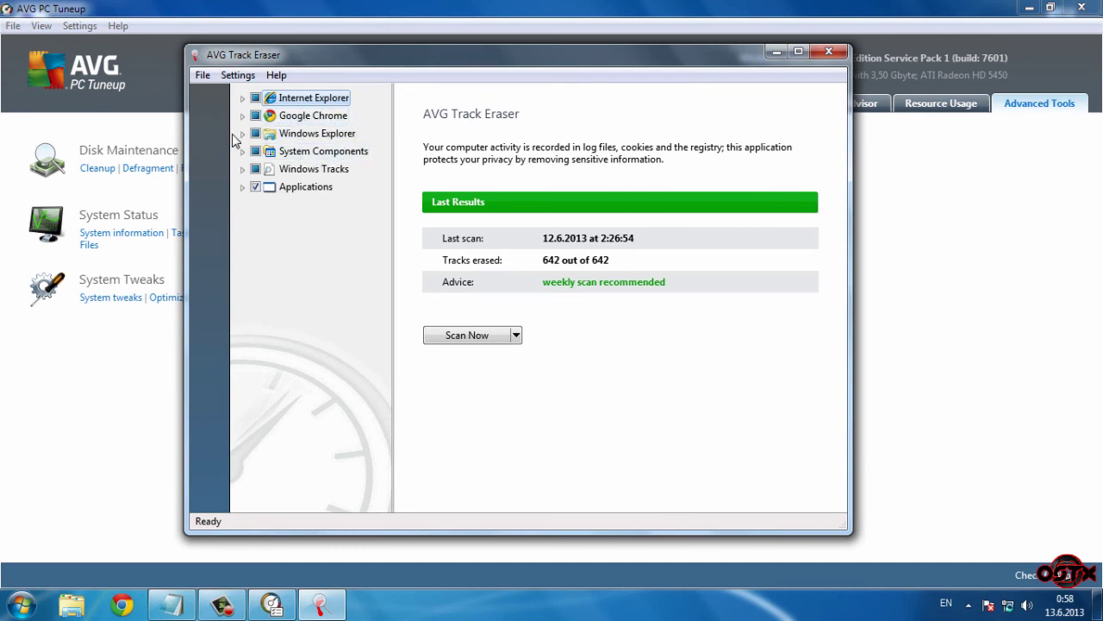
{"action": "left_click", "coordinate": [243, 99]}
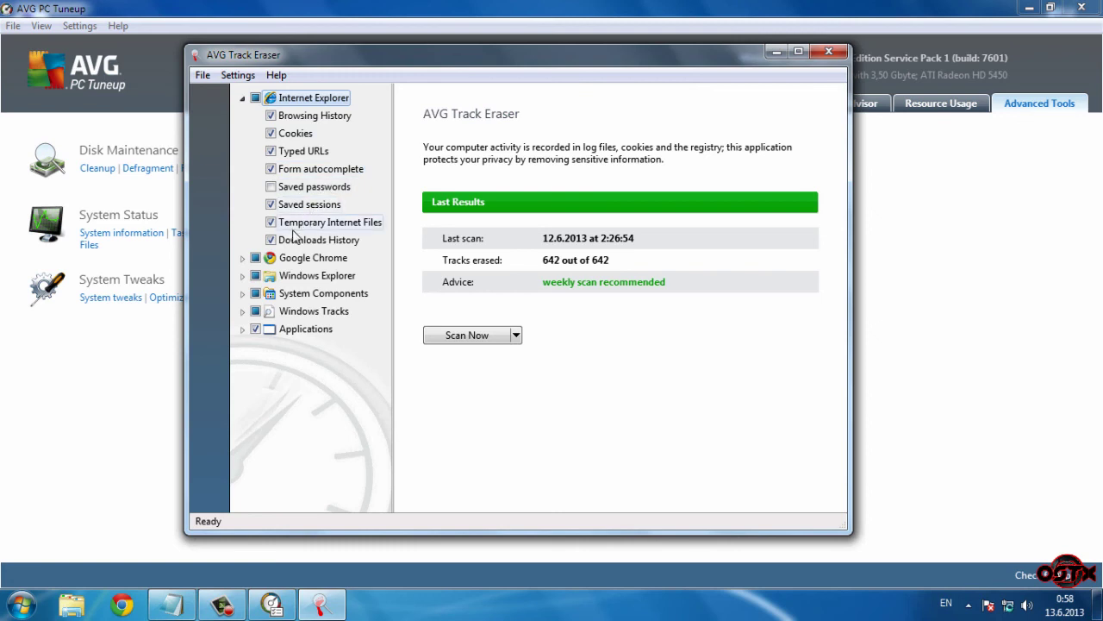
{"action": "left_click", "coordinate": [243, 98]}
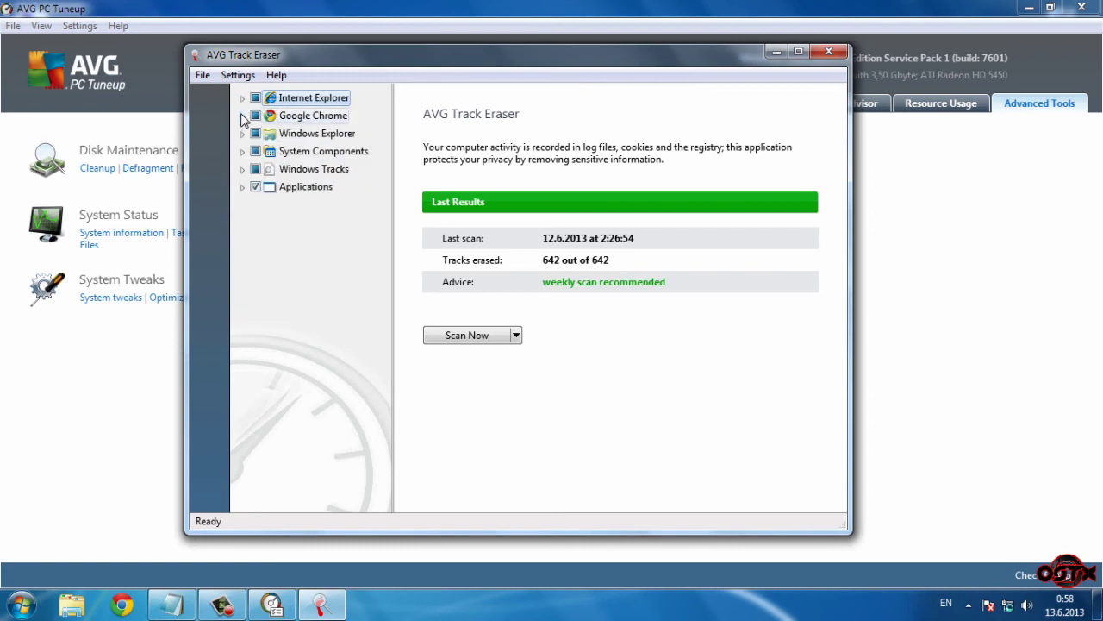
{"action": "left_click", "coordinate": [243, 116]}
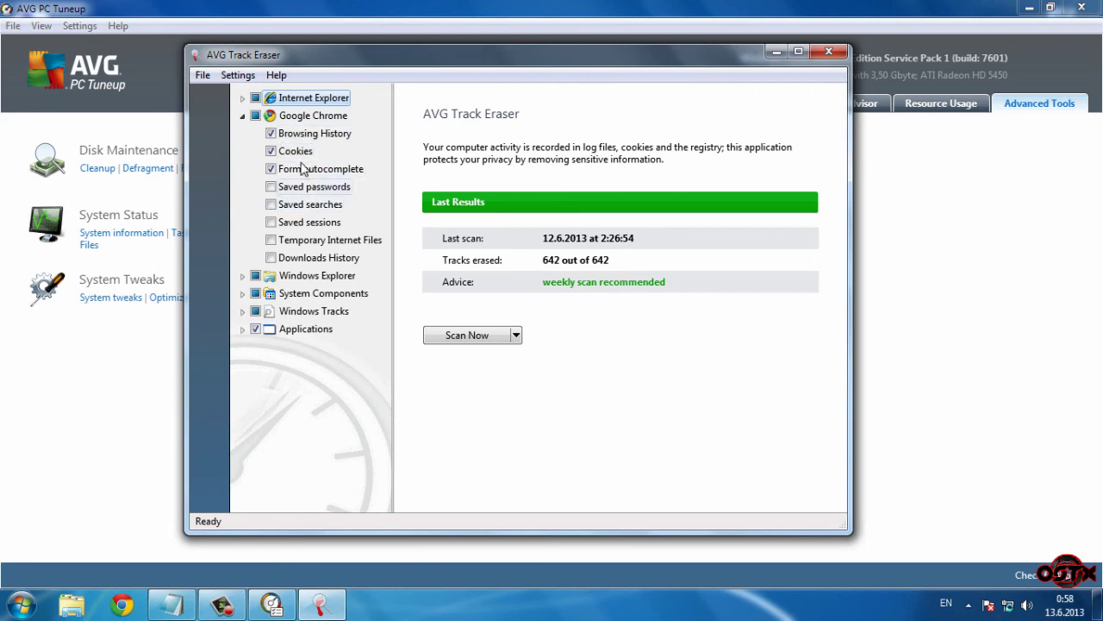
{"action": "left_click", "coordinate": [243, 116]}
{"action": "left_click", "coordinate": [243, 134]}
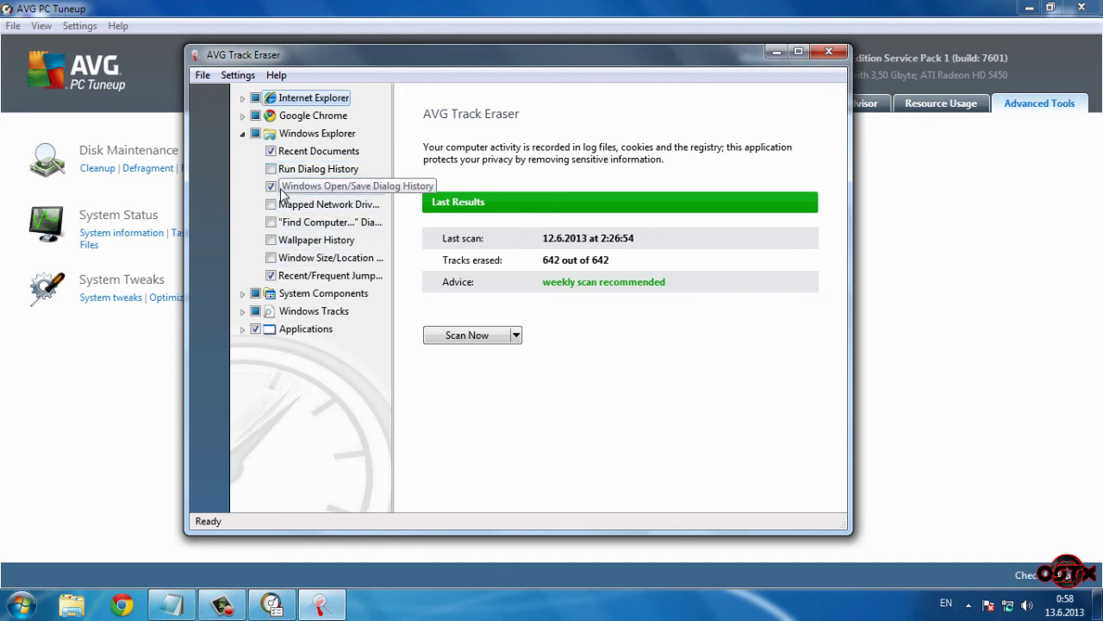
{"action": "left_click", "coordinate": [243, 134]}
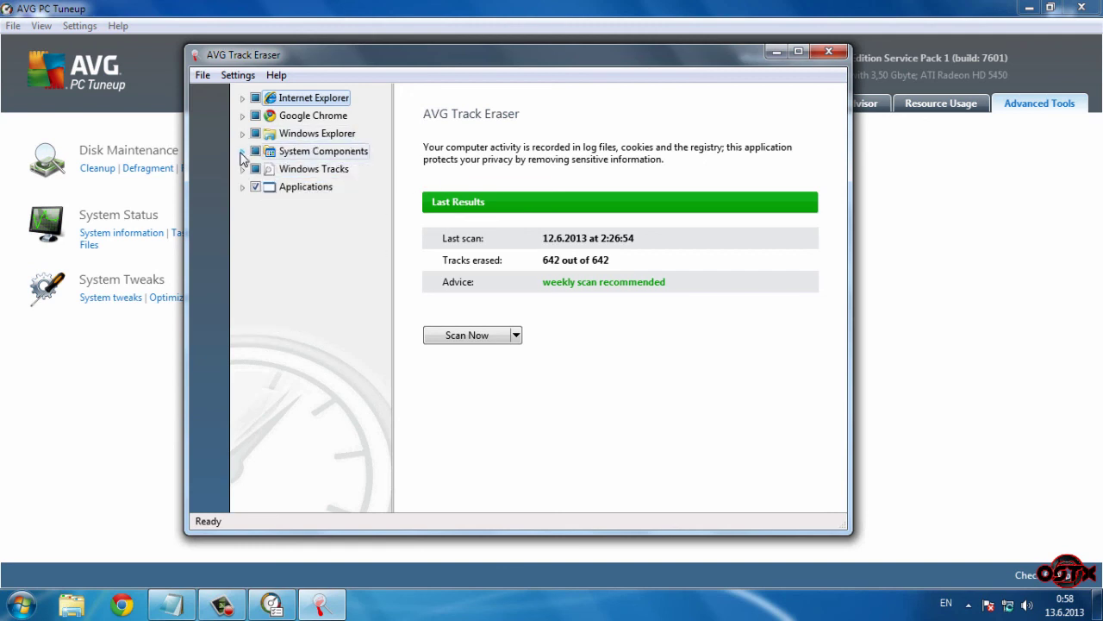
- Examine the track items listed under System Components, Windows Tracks and Applications
{"action": "left_click", "coordinate": [243, 152]}
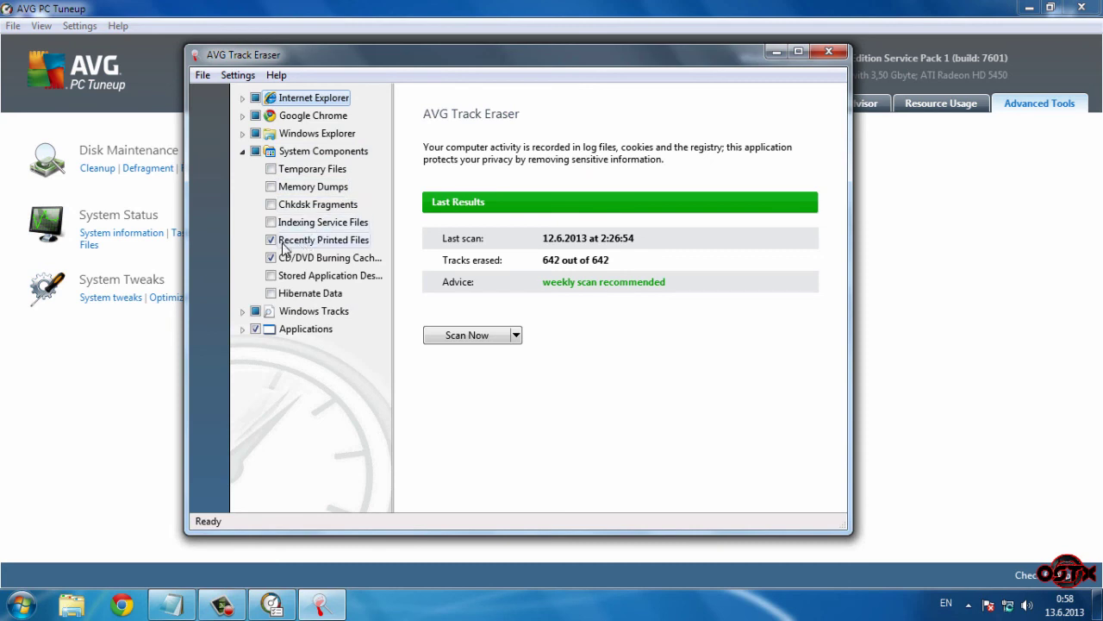
{"action": "left_click", "coordinate": [243, 153]}
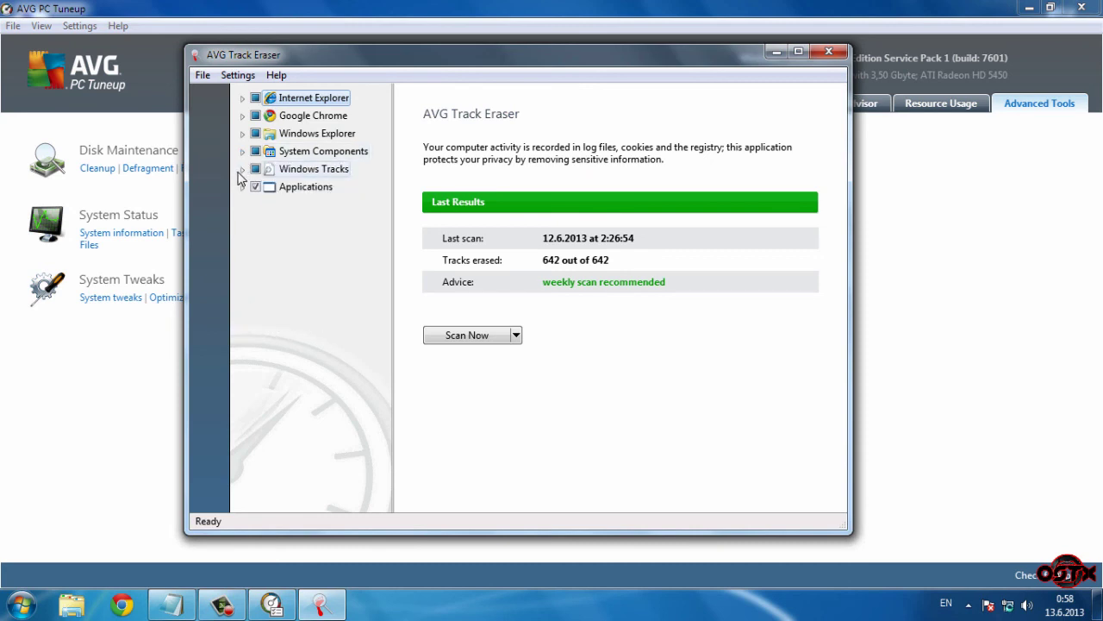
{"action": "left_click", "coordinate": [242, 170]}
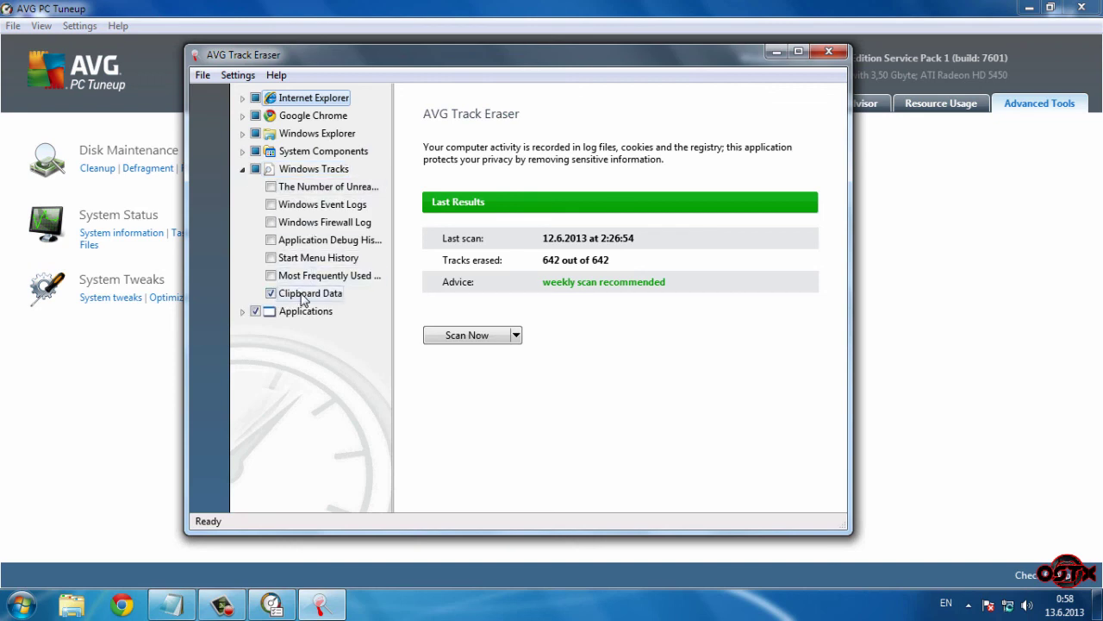
{"action": "left_click", "coordinate": [241, 170]}
{"action": "left_click", "coordinate": [243, 187]}
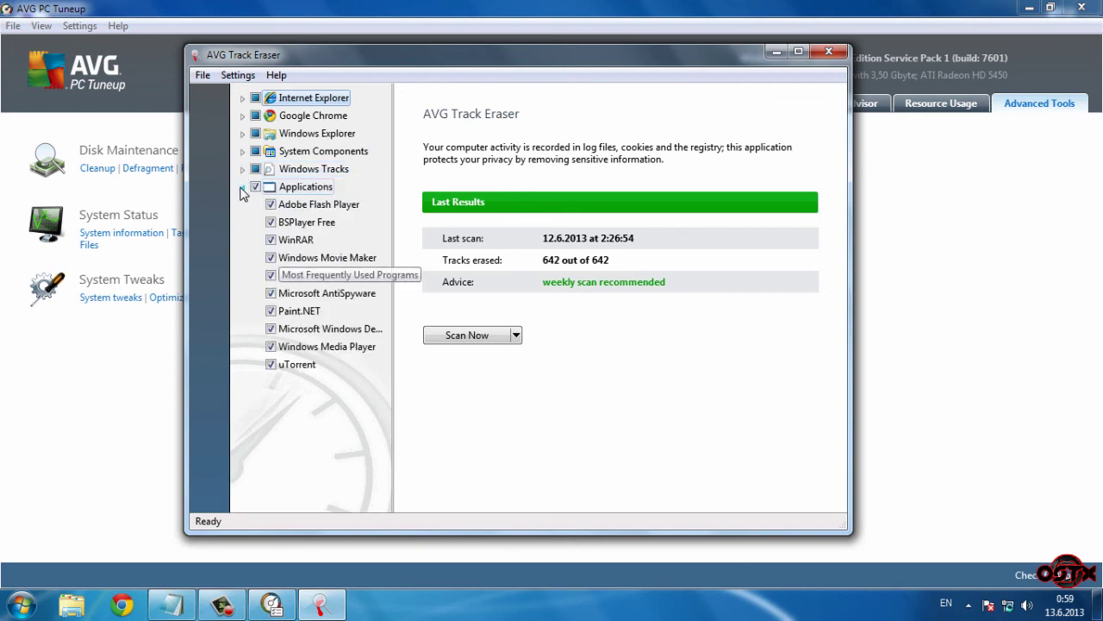
{"action": "left_click", "coordinate": [243, 187]}
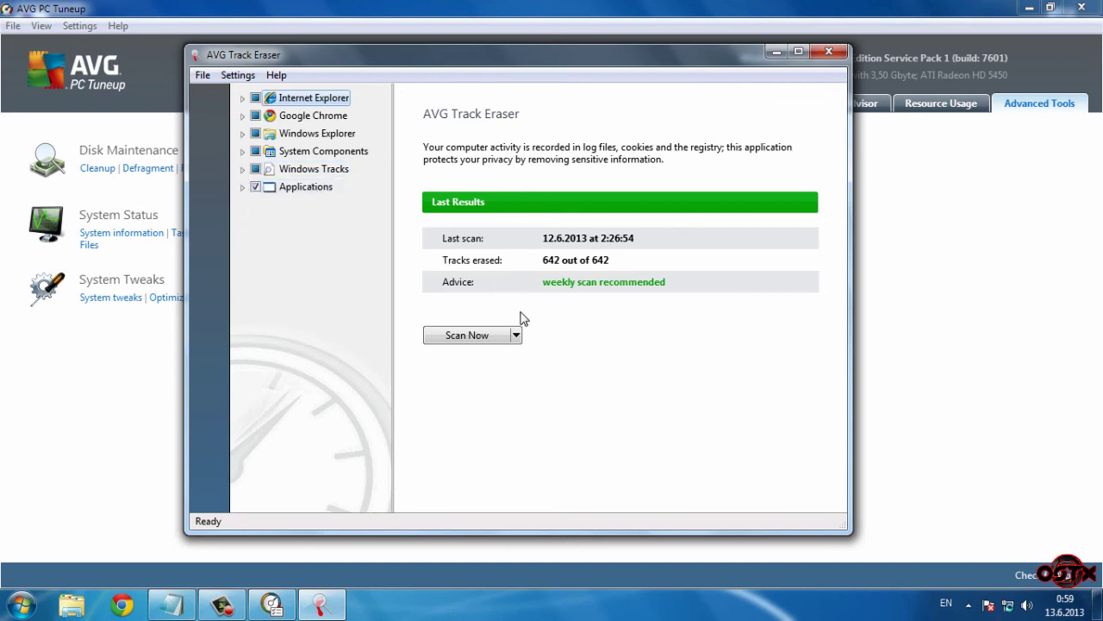
- Scan for and erase the history tracks in the checked categories, and close AVG Track Eraser when it finishes
{"action": "left_click", "coordinate": [516, 335]}
{"action": "left_click", "coordinate": [509, 378]}
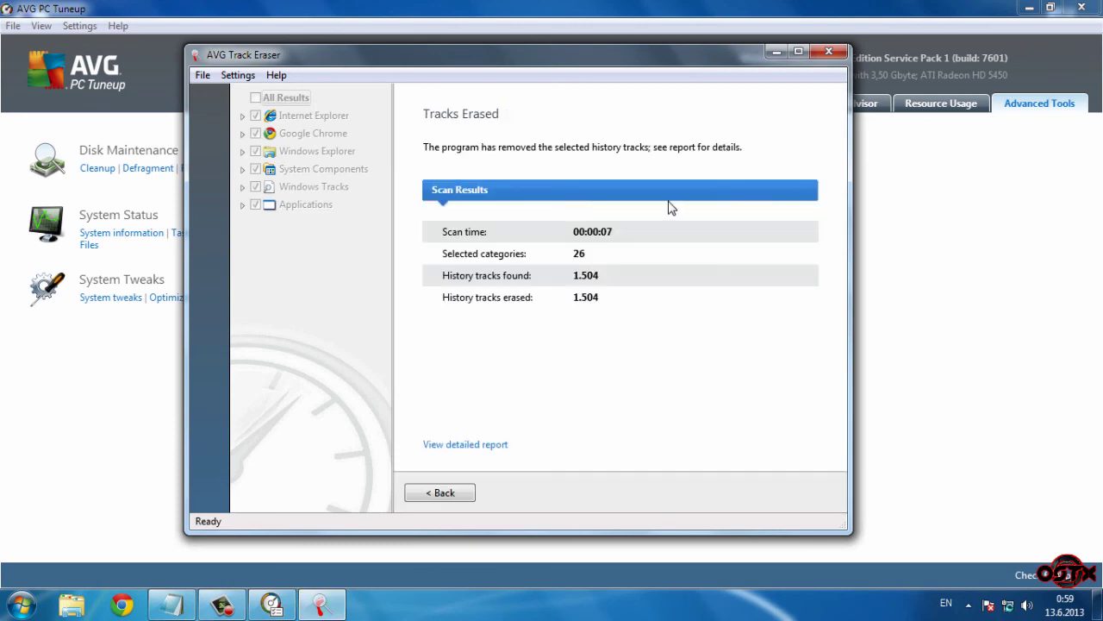
{"action": "left_click", "coordinate": [829, 55]}
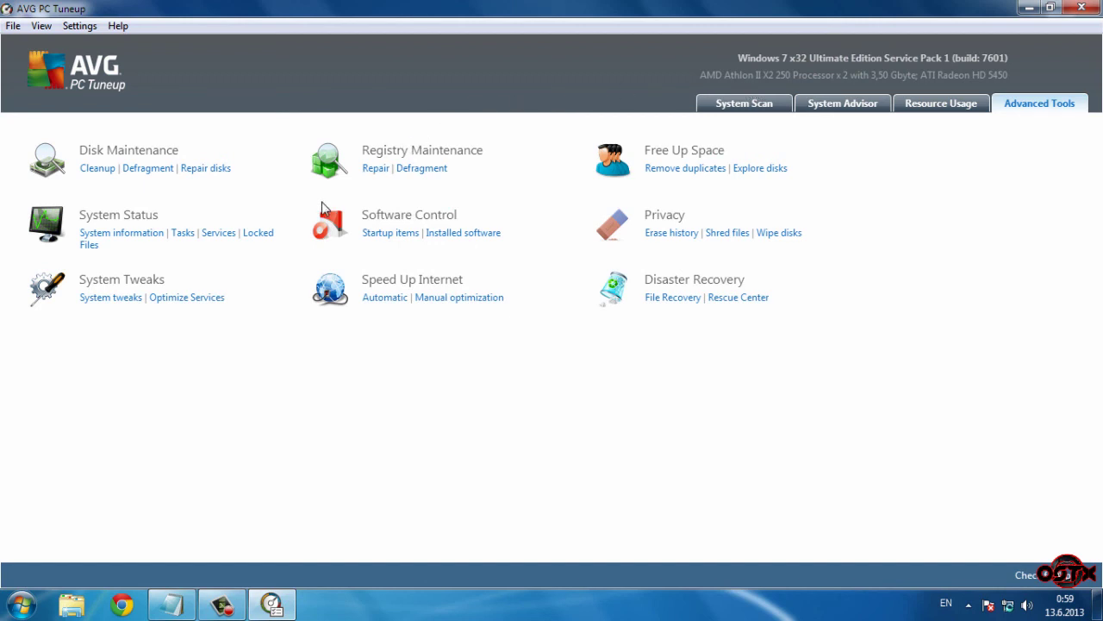
- Close AVG PC Tuneup and refresh the desktop
{"action": "left_click", "coordinate": [1082, 8]}
{"action": "right_click", "coordinate": [512, 124]}
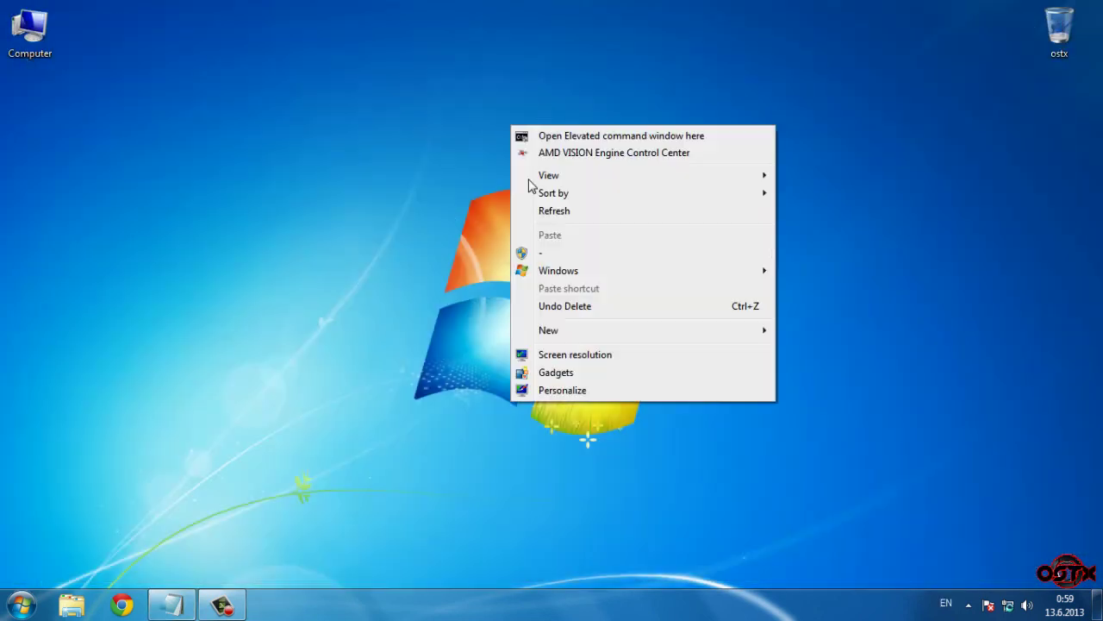
{"action": "left_click", "coordinate": [534, 212]}
- Switch to Notepad to review the list of three cleanup tools, minimize it and refresh the desktop
{"action": "mouse_move", "coordinate": [173, 604]}
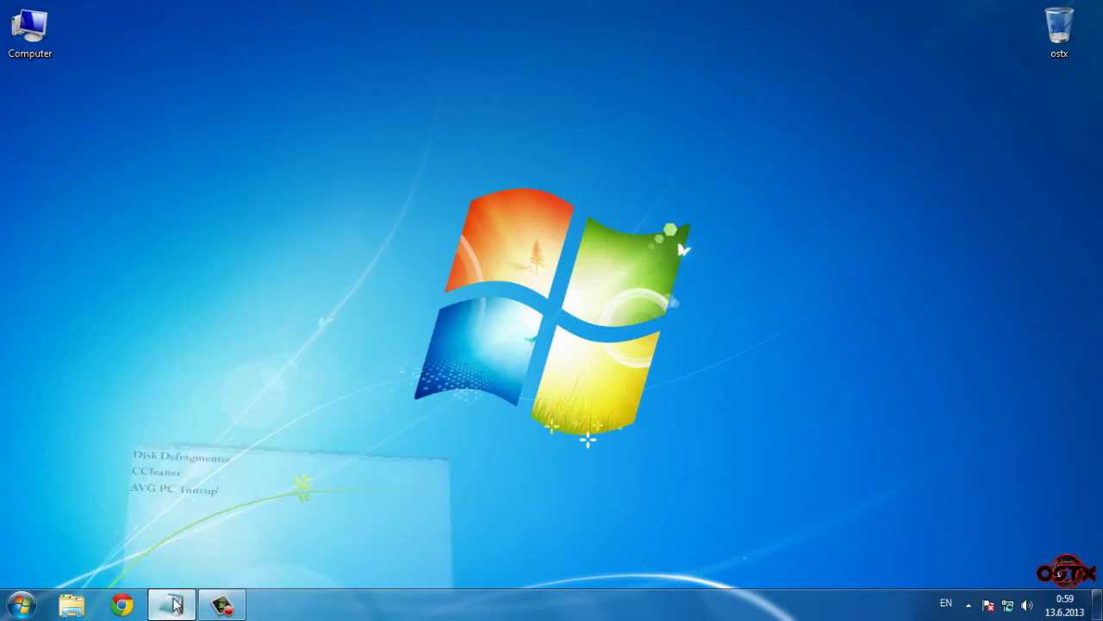
{"action": "left_click", "coordinate": [168, 513]}
{"action": "left_click_drag", "start_coordinate": [247, 222], "coordinate": [169, 121]}
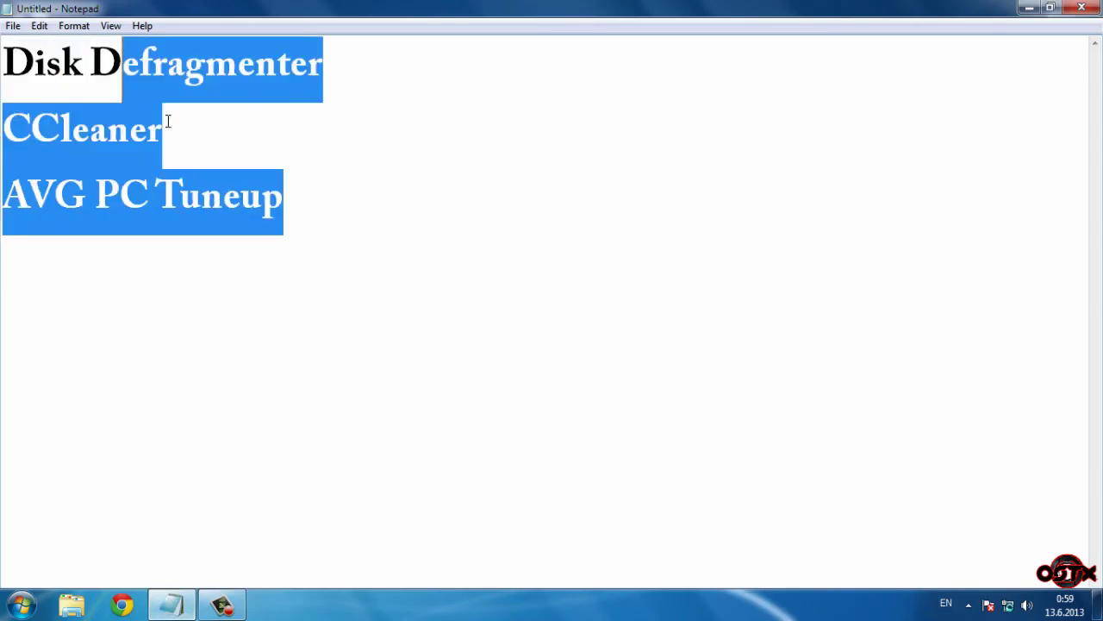
{"action": "left_click", "coordinate": [339, 210]}
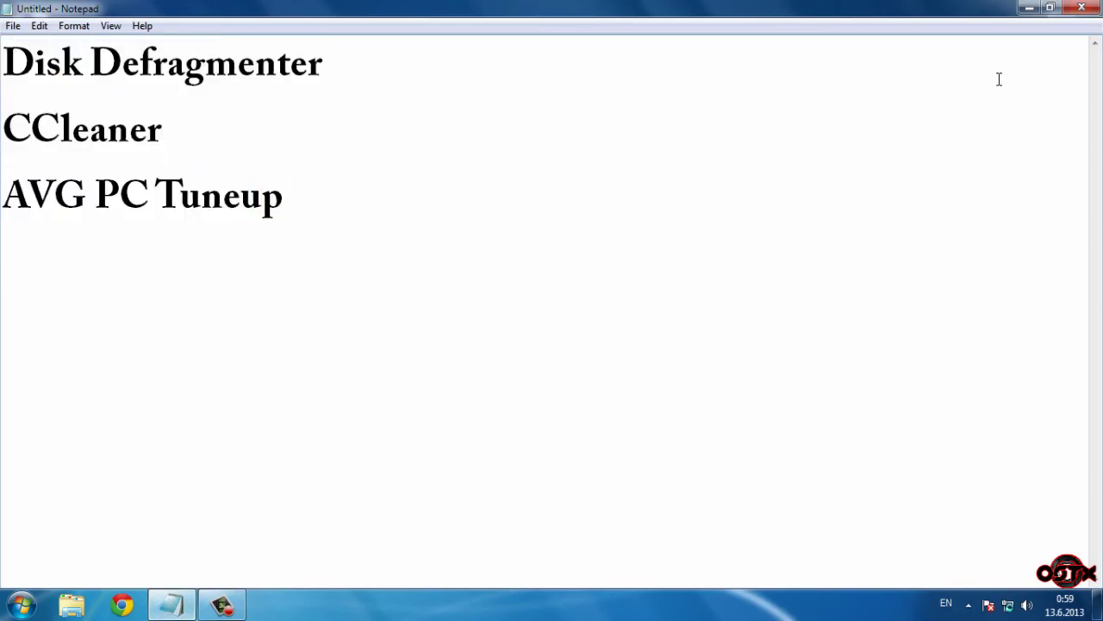
{"action": "left_click", "coordinate": [1028, 8]}
{"action": "right_click", "coordinate": [520, 151]}
{"action": "left_click", "coordinate": [544, 234]}
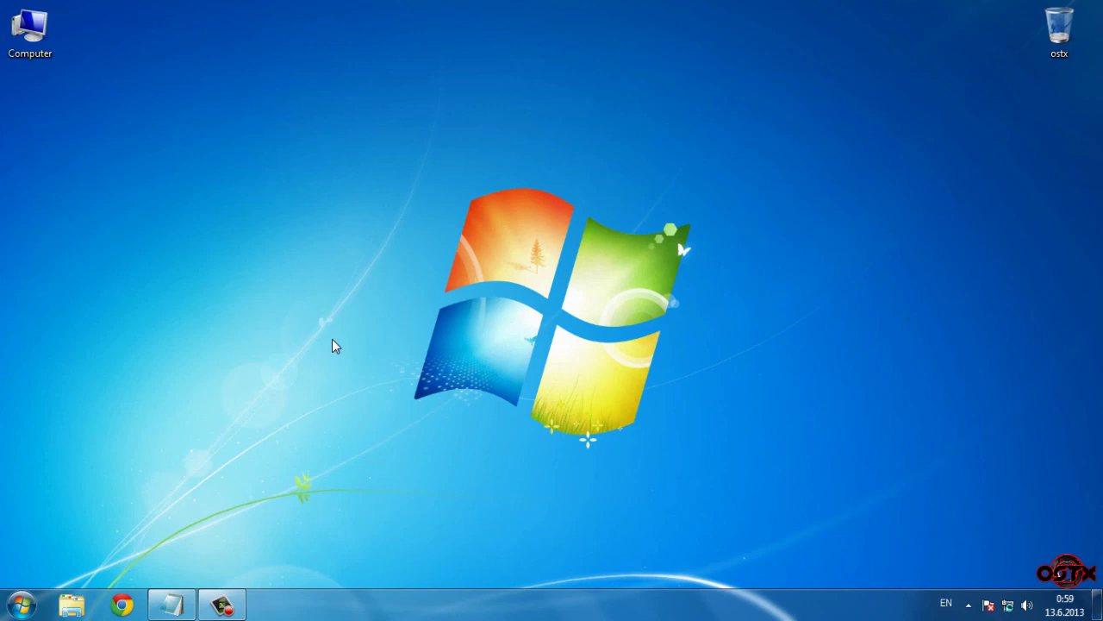
- Reopen the Notepad list, highlight the Disk Defragmenter, CCleaner and AVG PC Tuneup lines for review, and minimize it again
{"action": "left_click", "coordinate": [171, 604]}
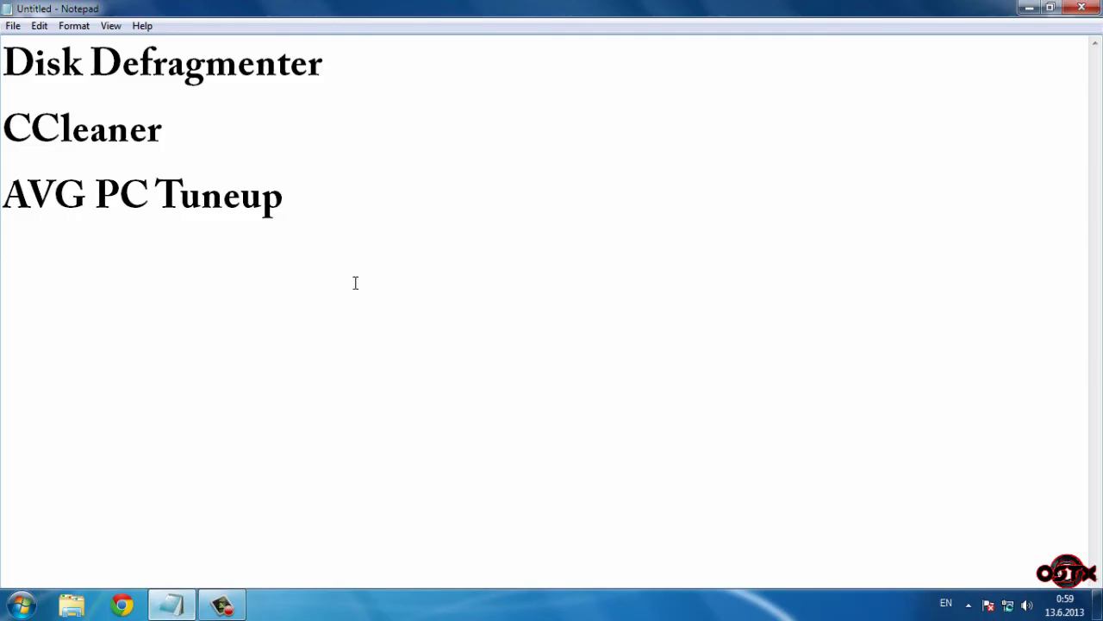
{"action": "left_click_drag", "start_coordinate": [332, 236], "coordinate": [22, 62]}
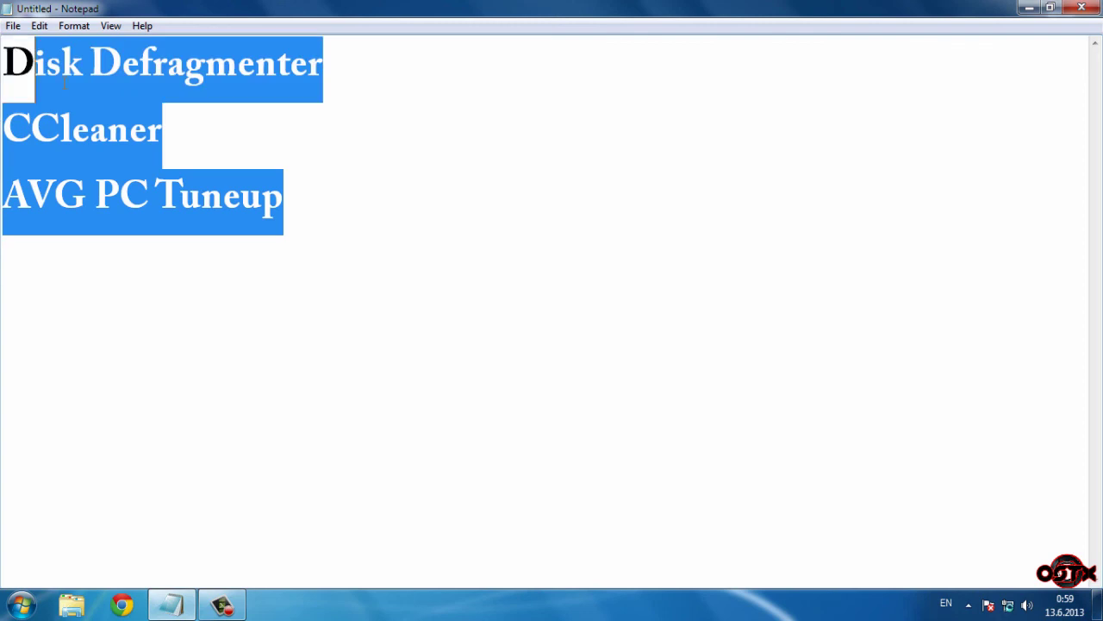
{"action": "left_click", "coordinate": [334, 230]}
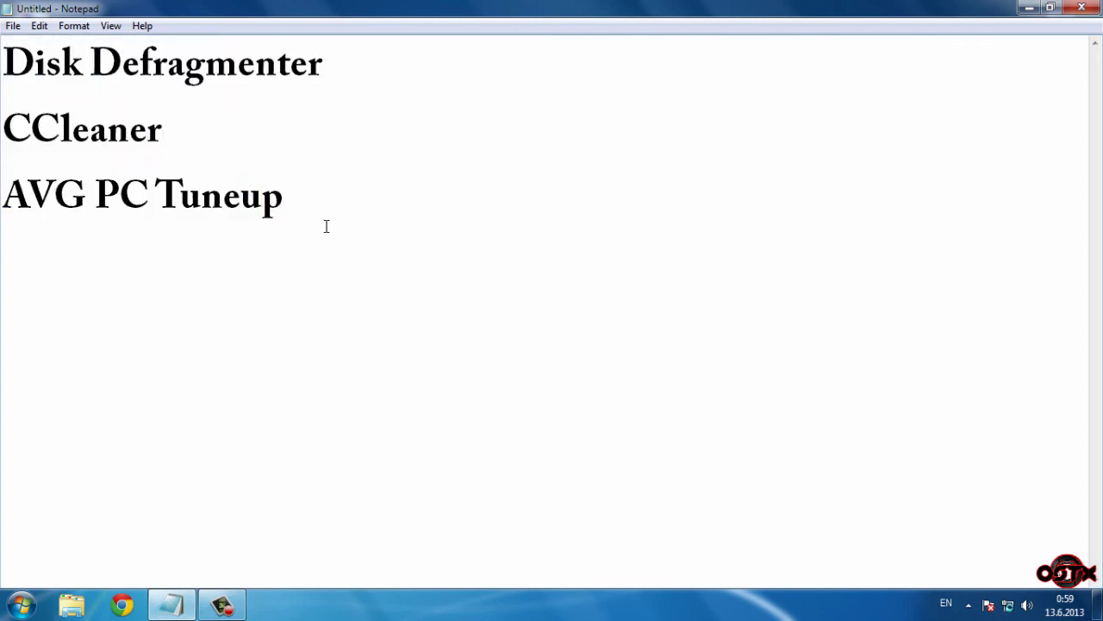
{"action": "left_click_drag", "start_coordinate": [327, 226], "coordinate": [2, 53]}
{"action": "left_click", "coordinate": [381, 239]}
{"action": "left_click", "coordinate": [1028, 8]}
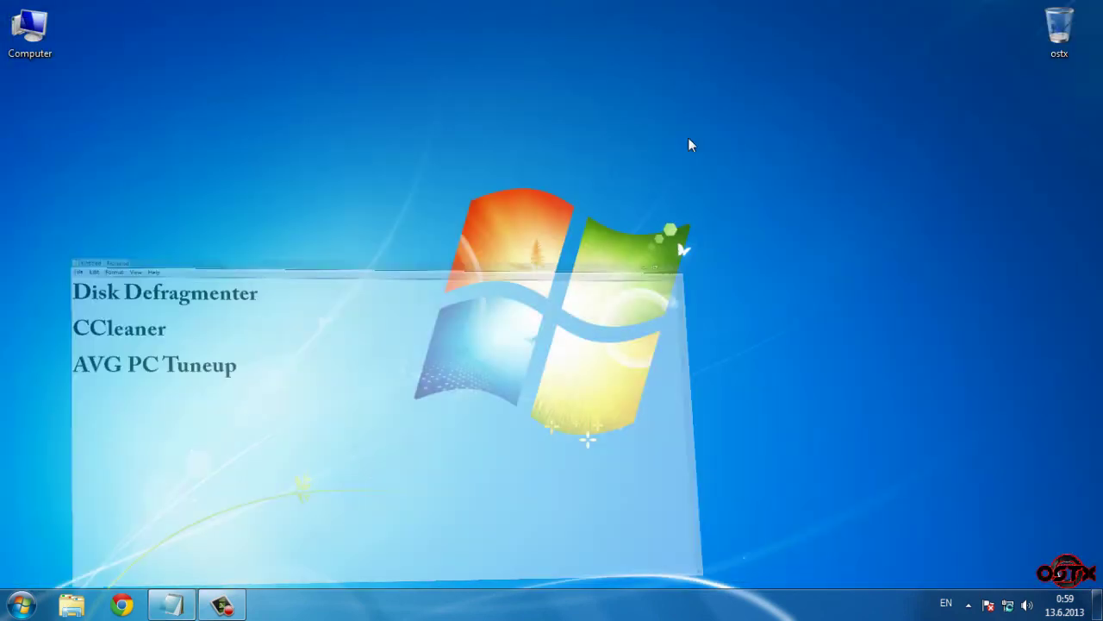